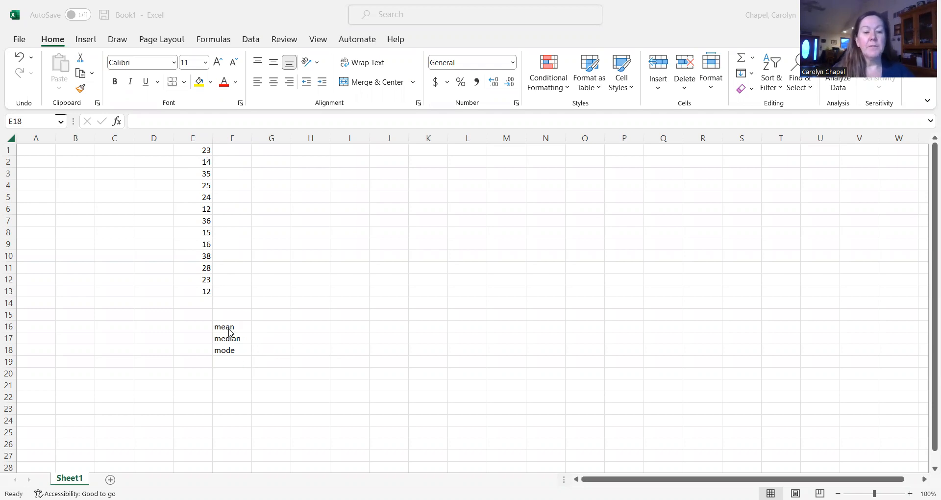
# - Calculate the mean of E1:E13 in cell E16 with the AVERAGE function from the Statistical category
pyautogui.click(194, 330)
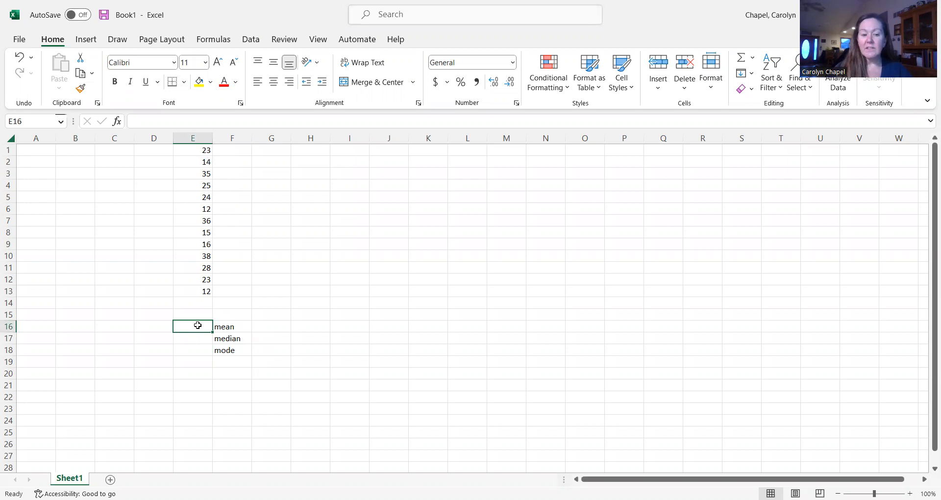
pyautogui.click(118, 127)
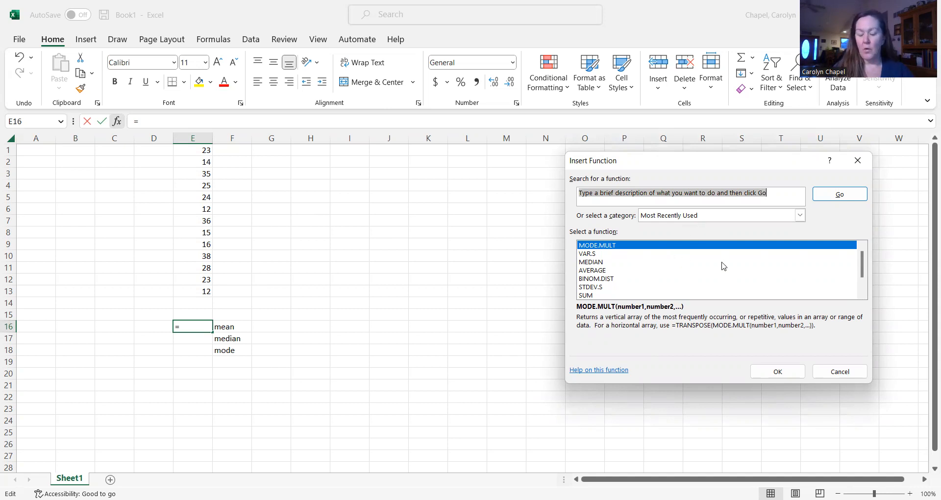
pyautogui.click(801, 217)
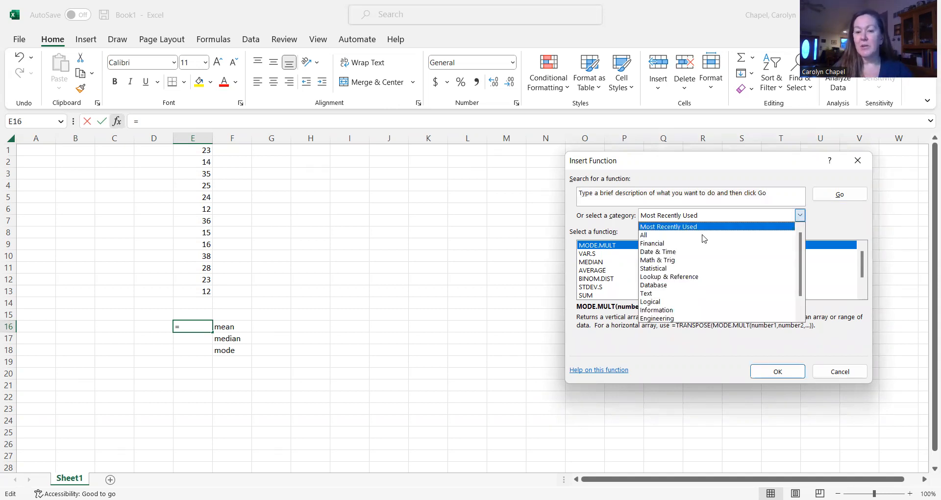
pyautogui.click(664, 271)
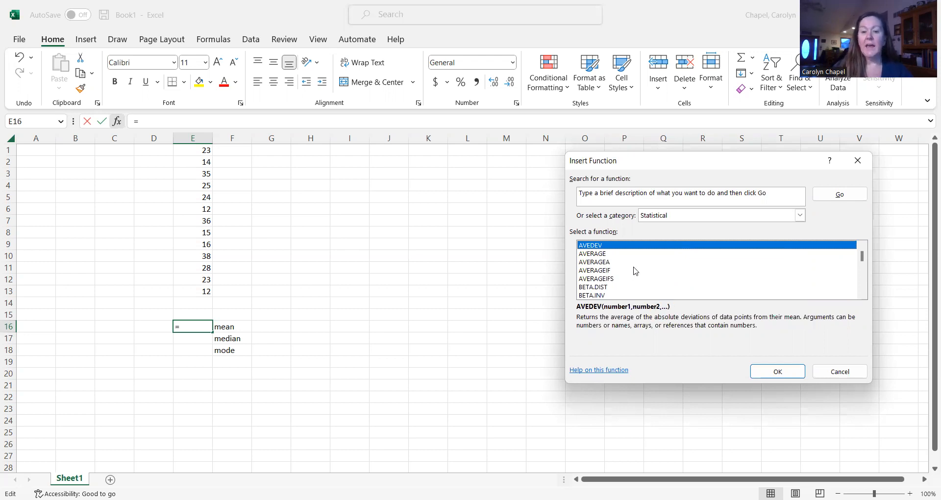
pyautogui.click(599, 254)
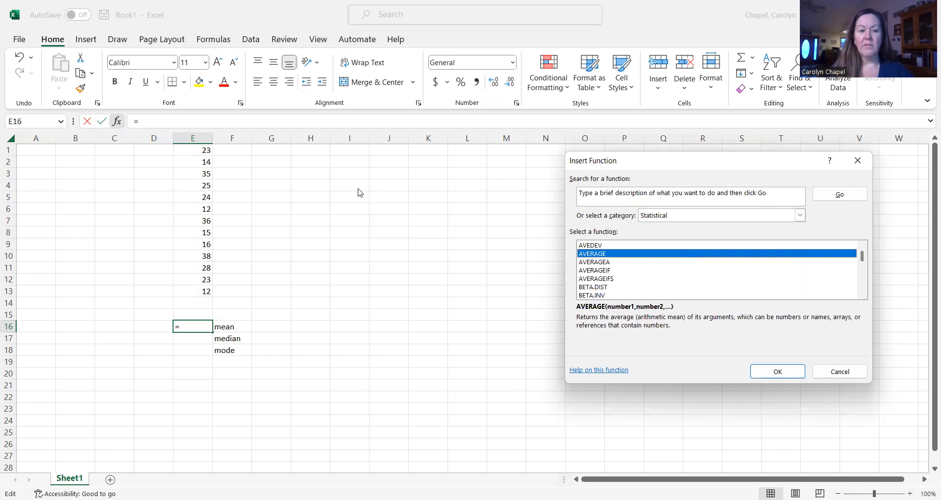
pyautogui.click(794, 375)
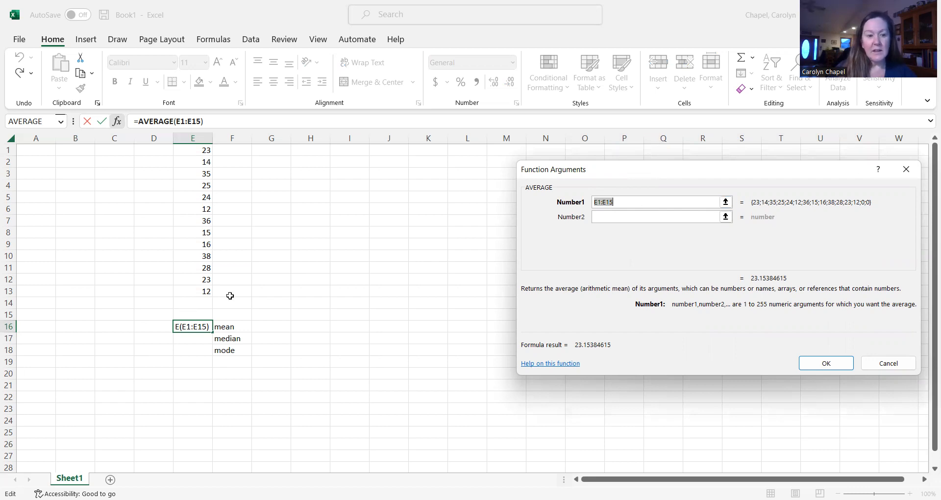
pyautogui.click(195, 150)
pyautogui.moveTo(194, 150); pyautogui.dragTo(206, 286)
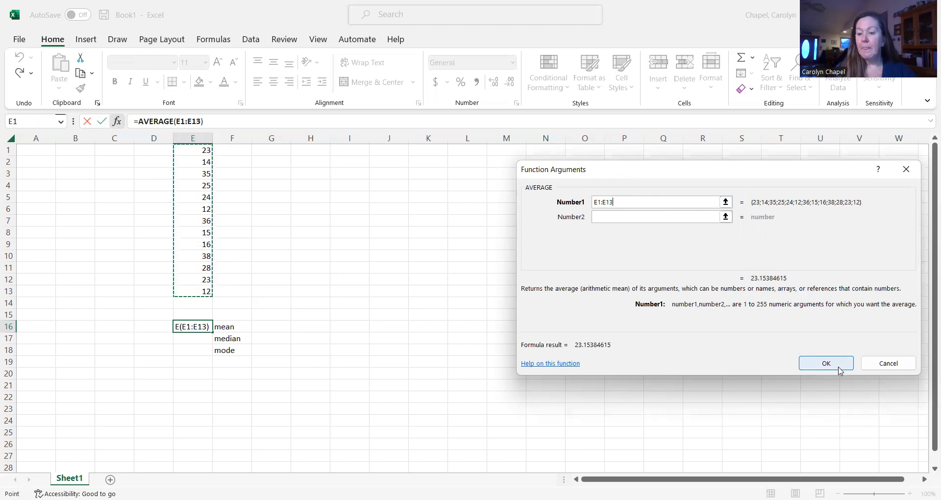
pyautogui.click(839, 361)
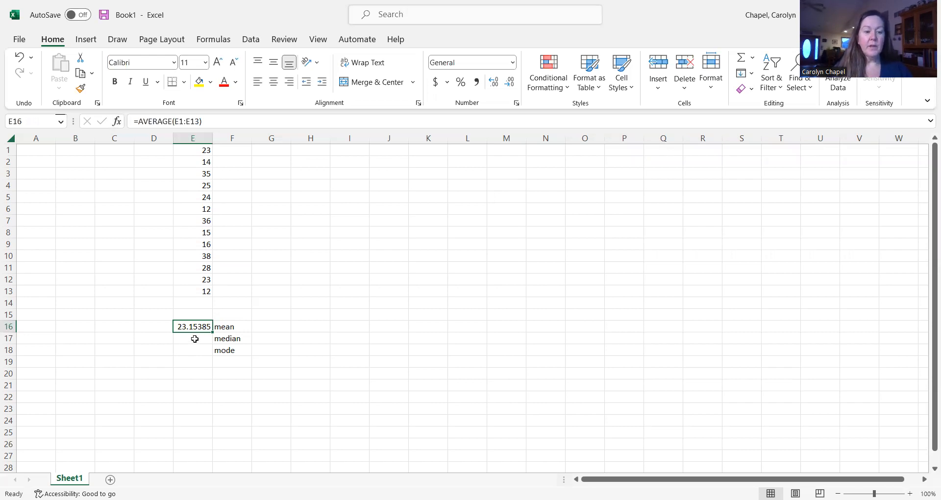
# - Calculate the median of E1:E13 in cell E17 with the MEDIAN function
pyautogui.click(197, 339)
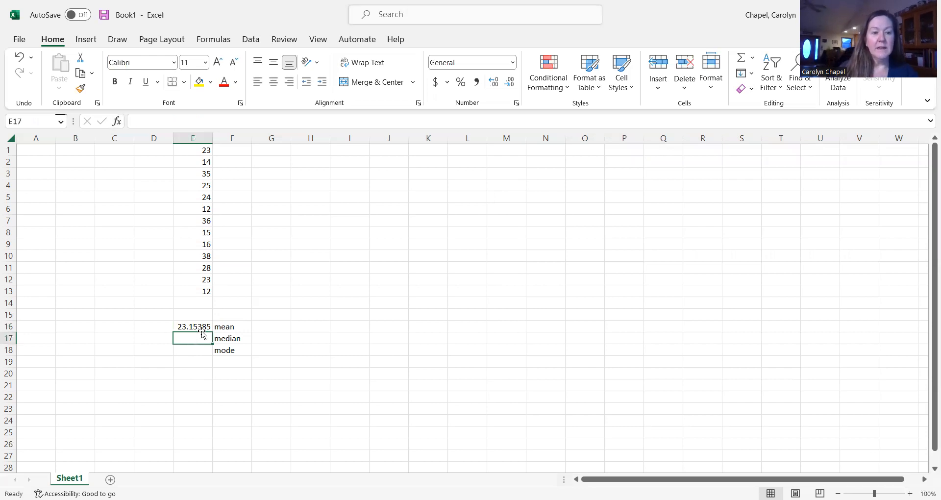
pyautogui.click(117, 121)
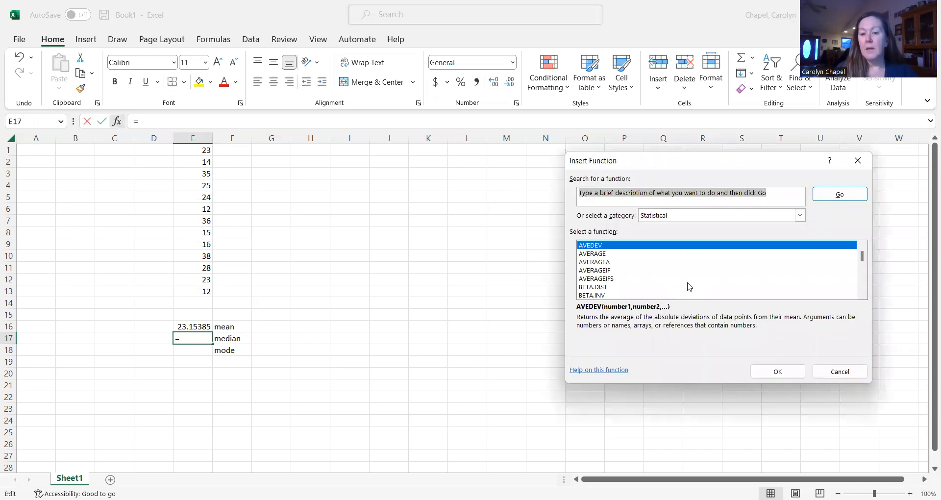
pyautogui.scroll(-7, 689, 286)
pyautogui.scroll(-12, 685, 265)
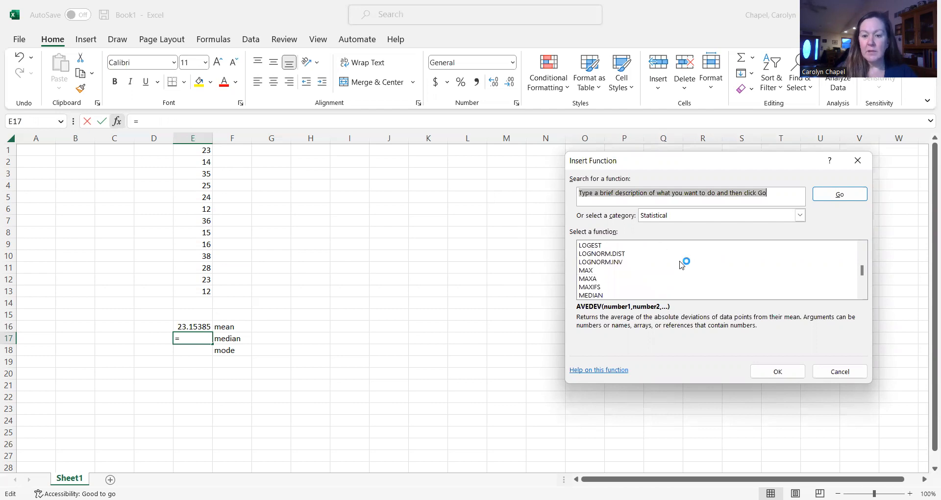
pyautogui.scroll(-2, 681, 265)
pyautogui.scroll(1, 681, 265)
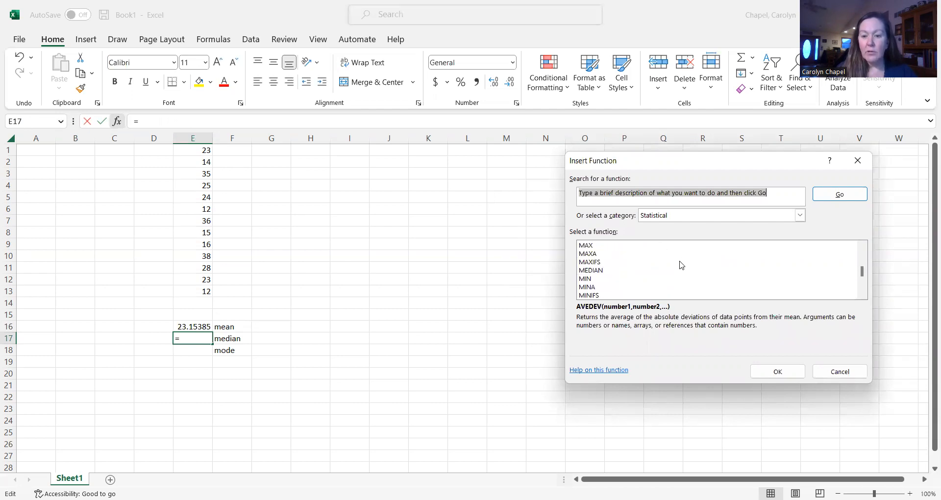
pyautogui.click(596, 270)
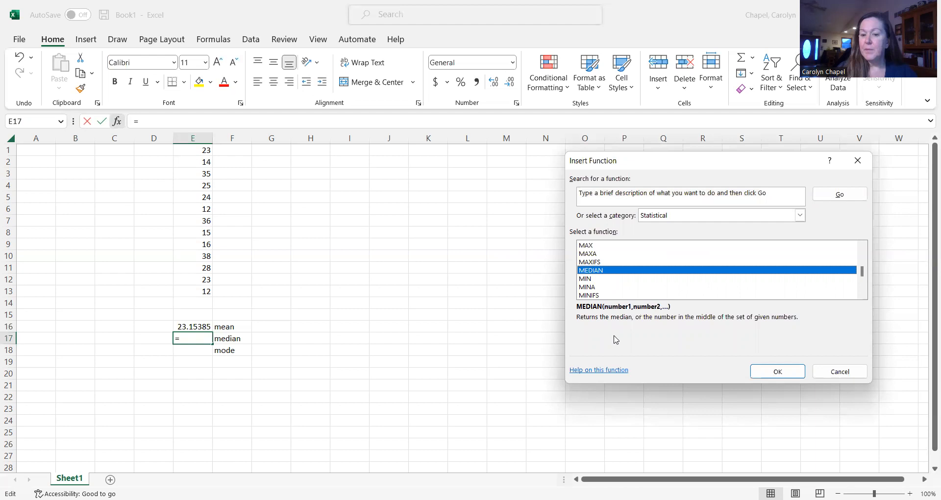
pyautogui.click(777, 372)
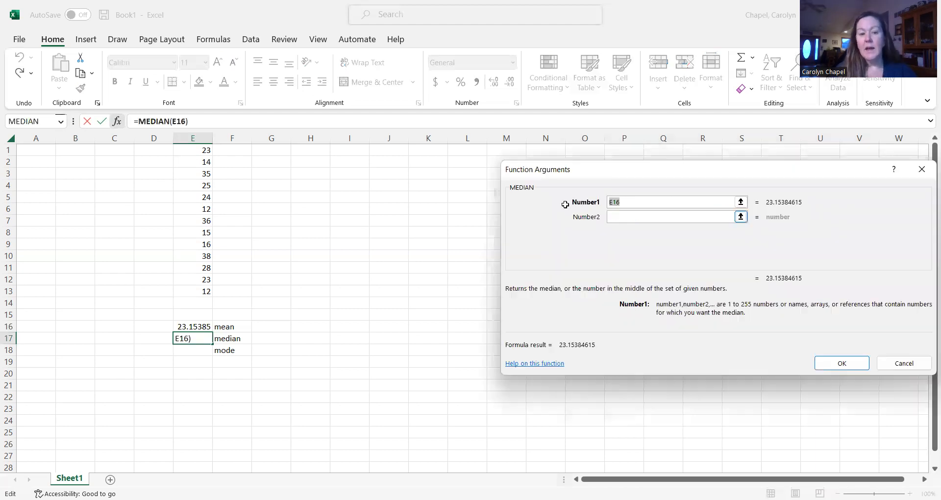
pyautogui.click(197, 150)
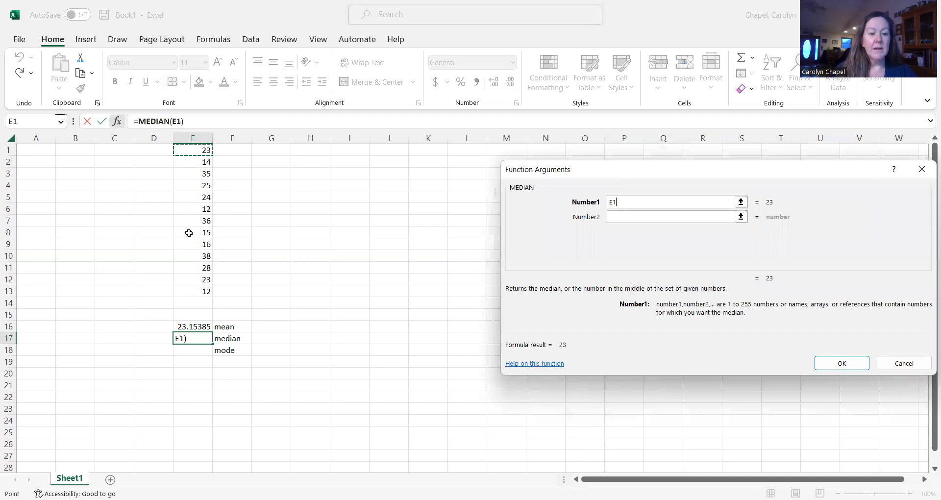
pyautogui.keyDown('shift'); pyautogui.click(200, 290); pyautogui.keyUp('shift')
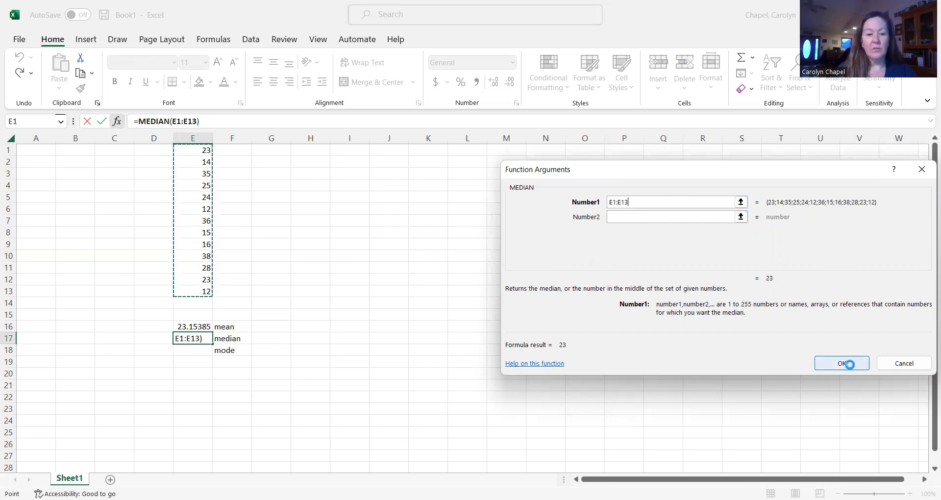
pyautogui.click(848, 364)
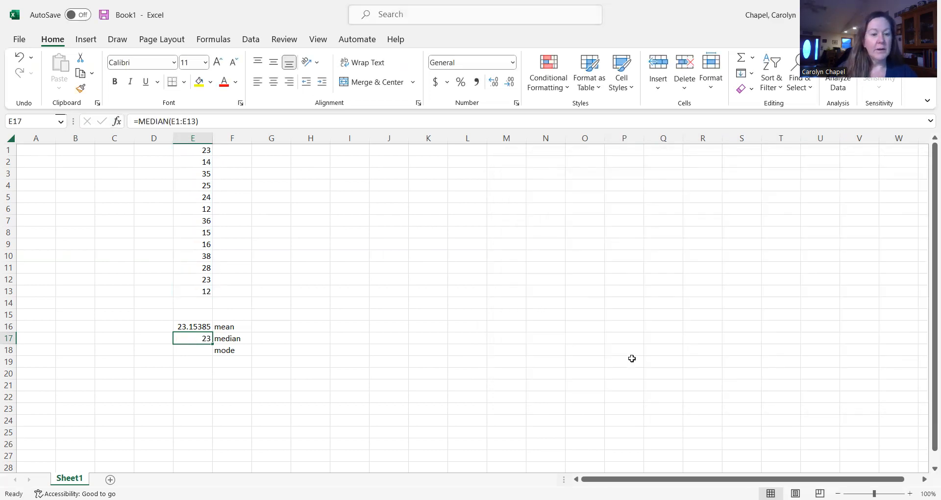
# - Calculate the modes of E1:E13 in cell E18 with the MODE.MULT function
pyautogui.click(195, 350)
pyautogui.click(117, 122)
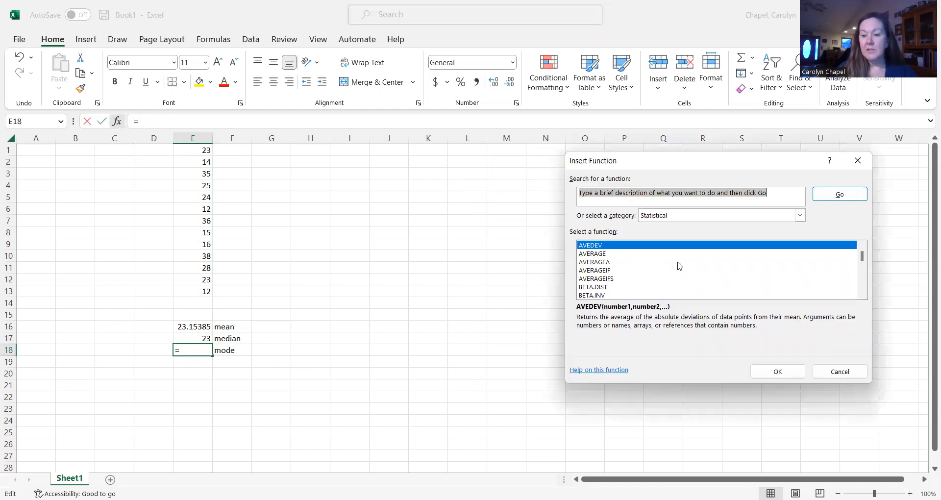
pyautogui.scroll(-4, 674, 259)
pyautogui.scroll(-6, 671, 255)
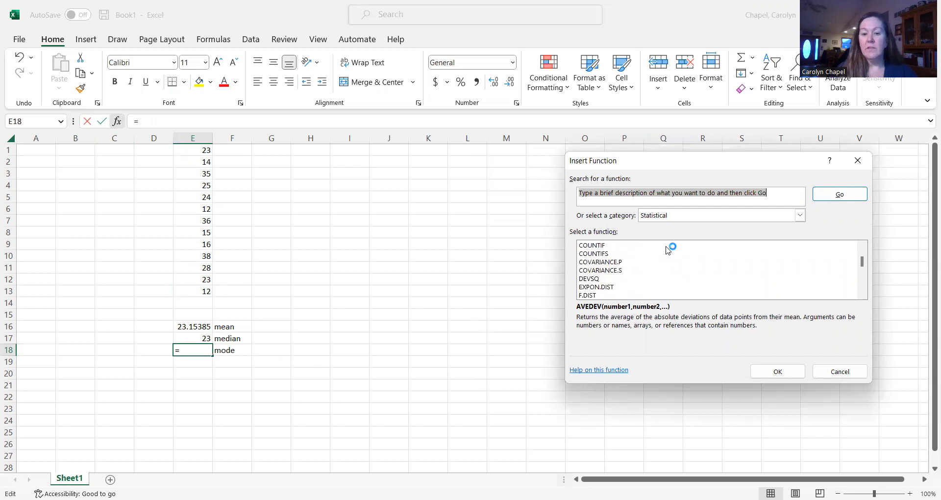
pyautogui.scroll(-8, 668, 250)
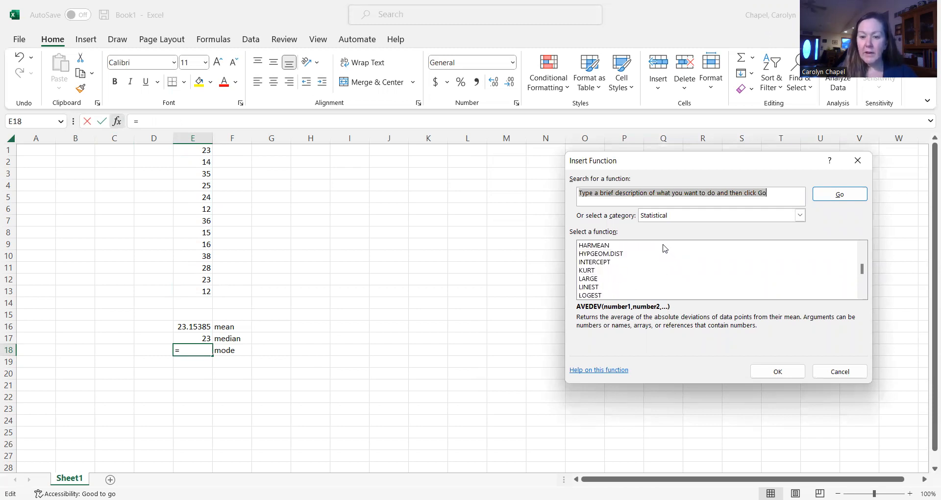
pyautogui.scroll(-2, 665, 247)
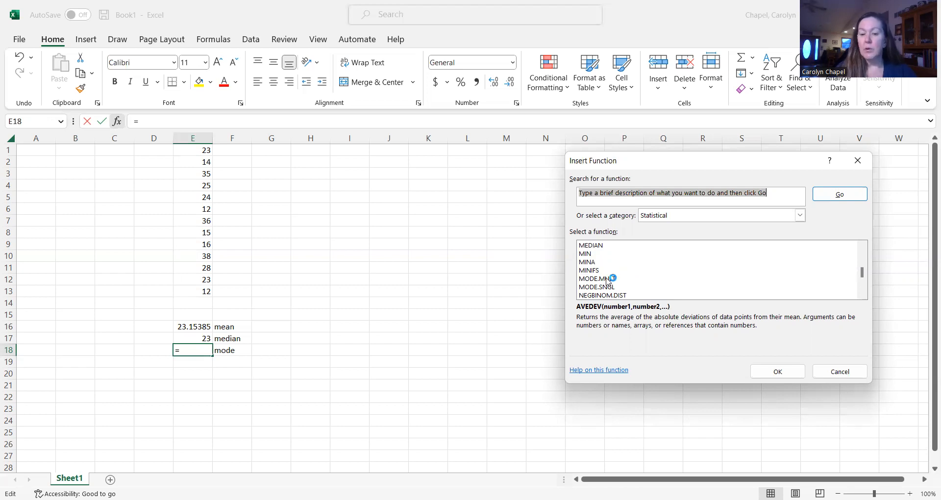
pyautogui.click(608, 279)
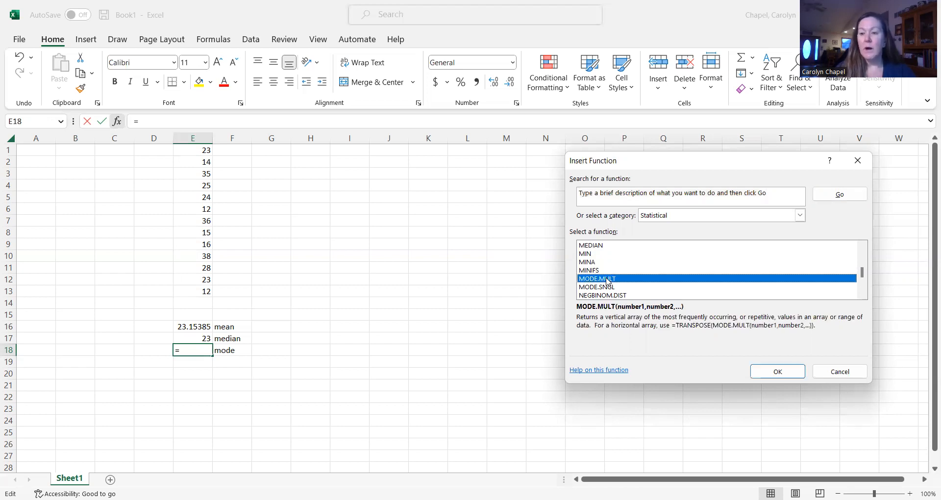
pyautogui.click(791, 375)
pyautogui.click(791, 373)
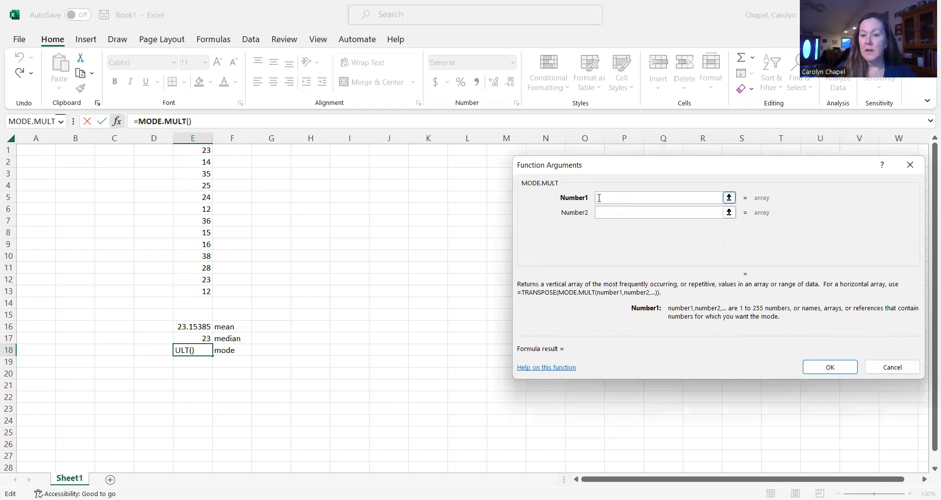
pyautogui.click(195, 148)
pyautogui.moveTo(194, 148); pyautogui.dragTo(197, 291)
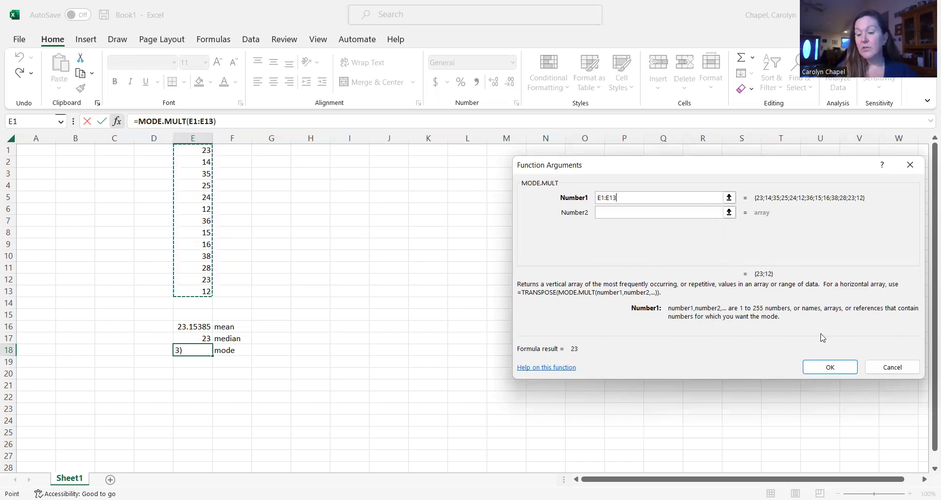
pyautogui.click(845, 371)
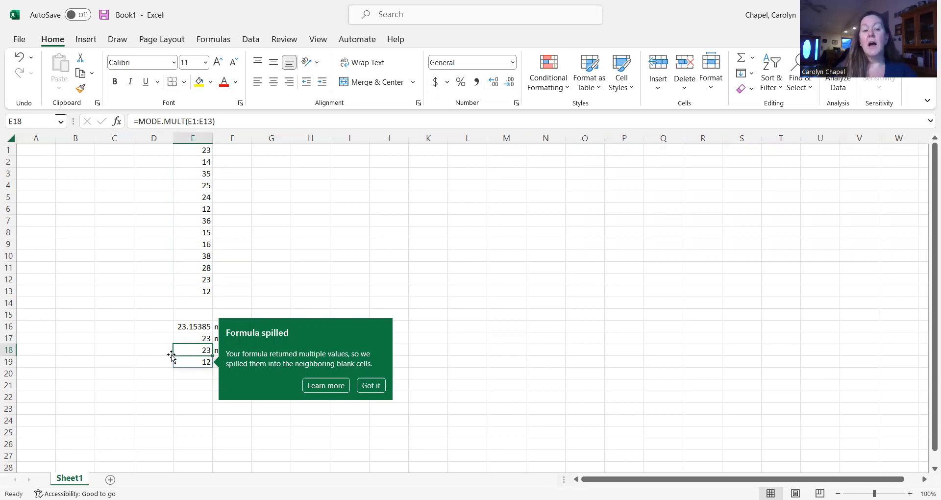
# - Enter the label "variance of population" in cell F21 and fit the width of column F to its text
pyautogui.click(195, 384)
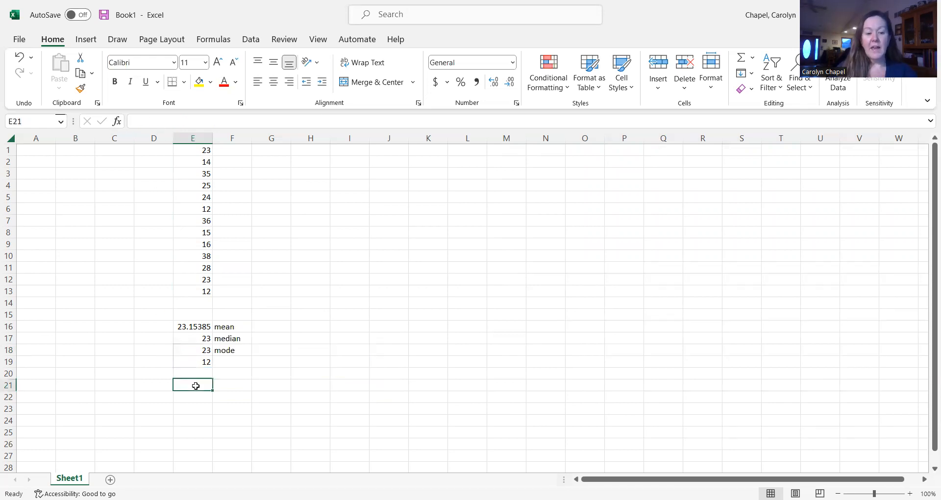
pyautogui.click(232, 385)
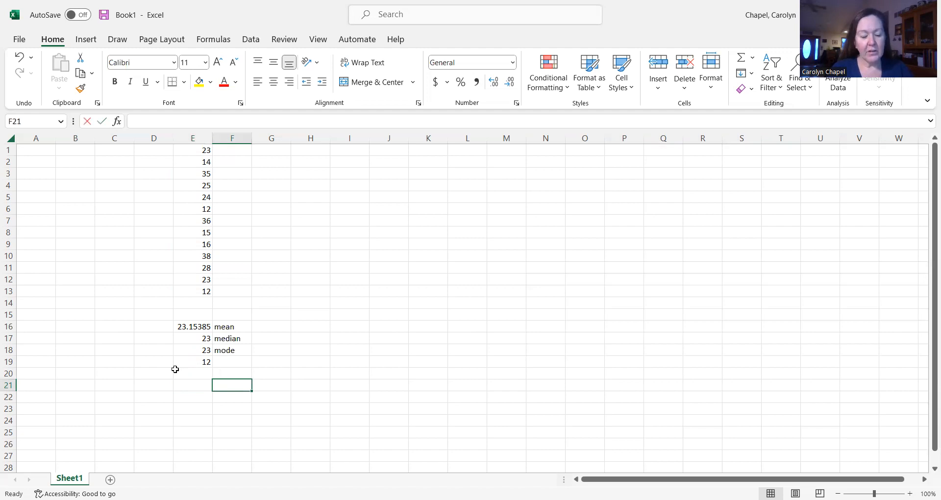
pyautogui.write('variance of population')
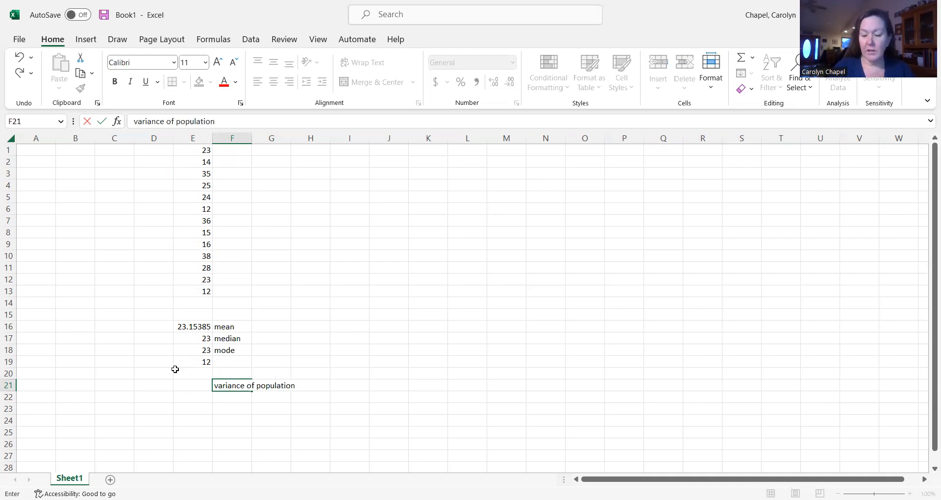
pyautogui.press('Return')
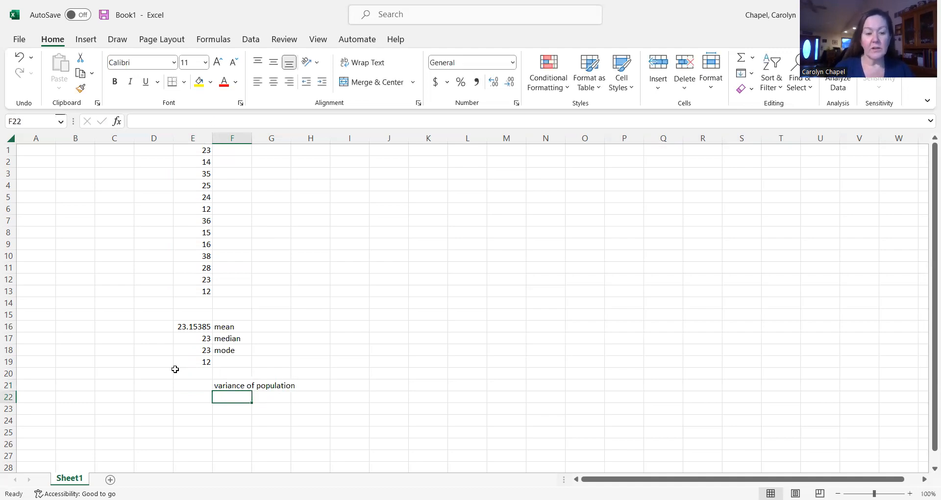
pyautogui.doubleClick(252, 140)
# - Calculate the population variance of E1:E13 in cell E21 with the VAR.P function from the Statistical category
pyautogui.click(188, 382)
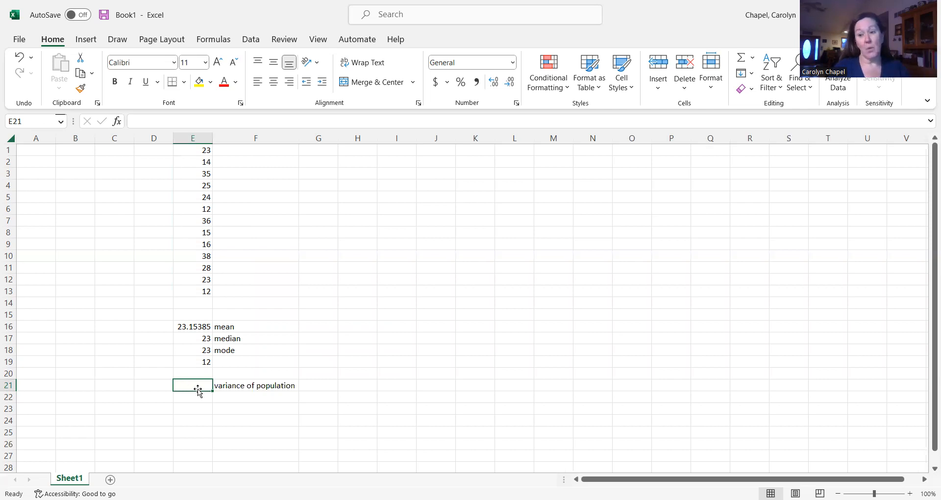
pyautogui.click(119, 124)
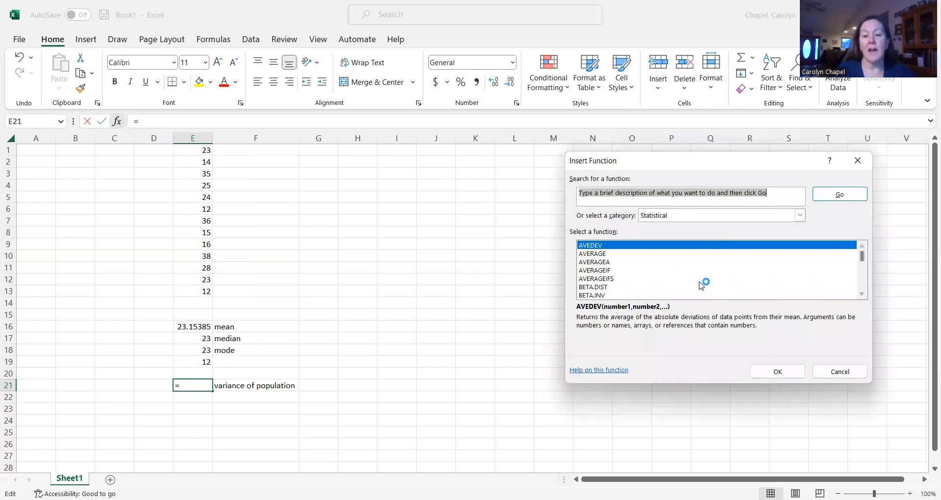
pyautogui.scroll(-9, 686, 270)
pyautogui.scroll(-8, 687, 270)
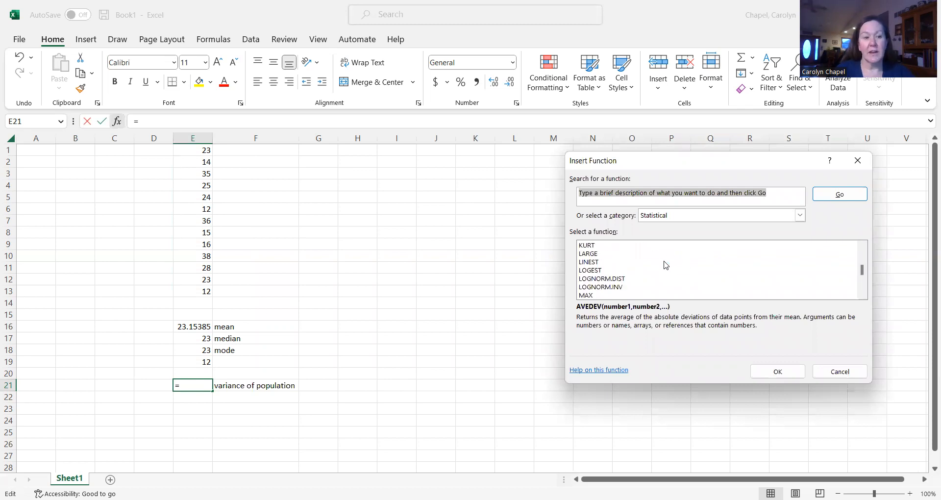
pyautogui.scroll(-8, 665, 265)
pyautogui.scroll(-9, 666, 266)
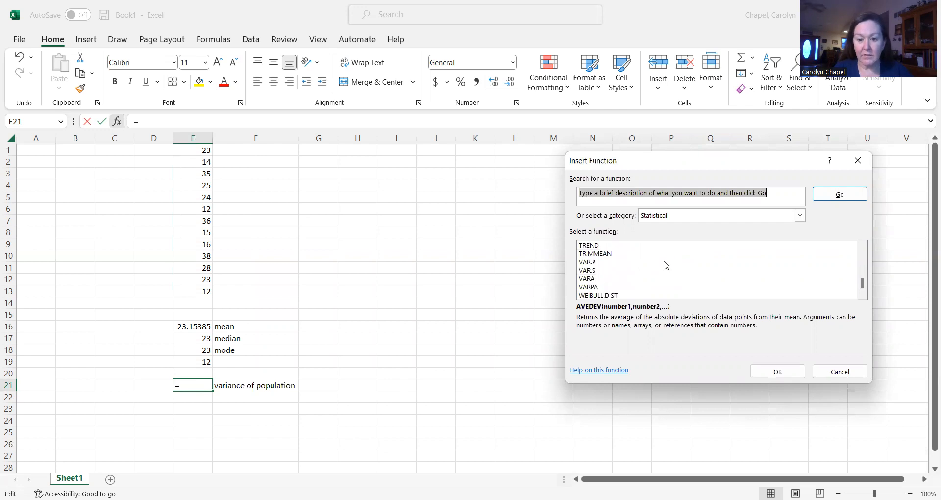
pyautogui.click(587, 262)
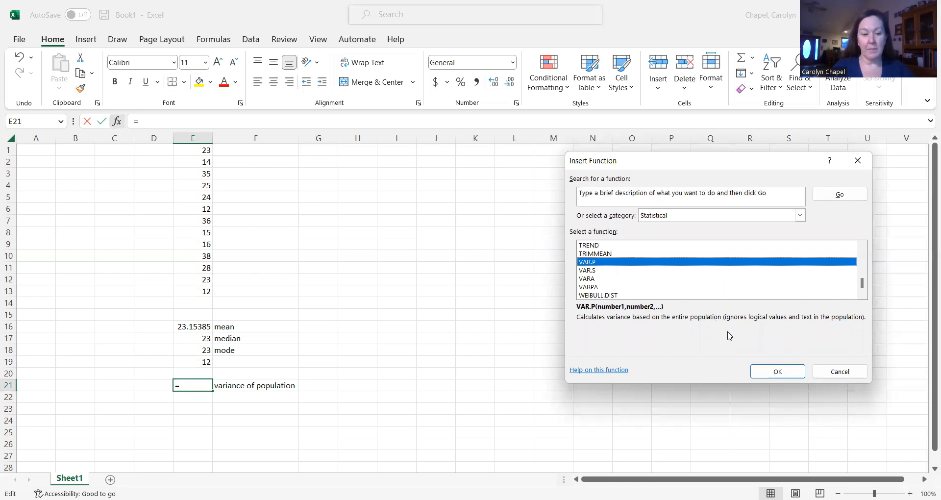
pyautogui.click(789, 376)
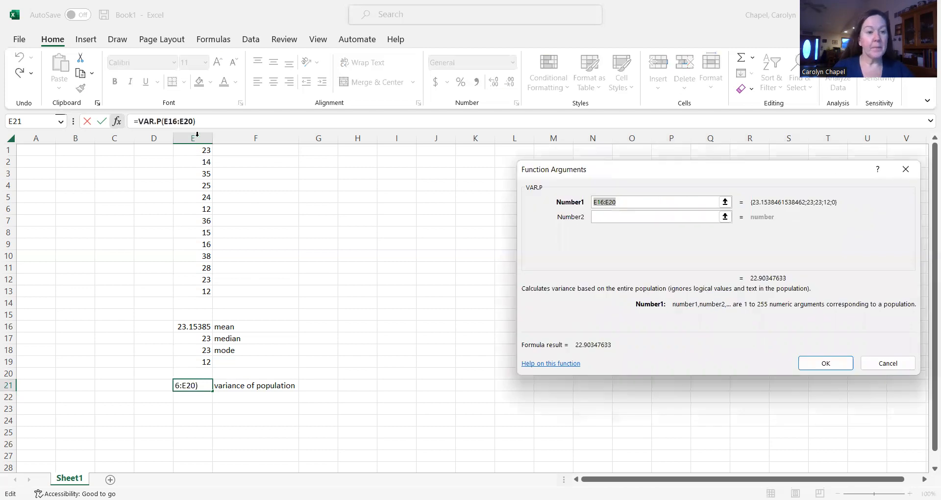
pyautogui.click(191, 152)
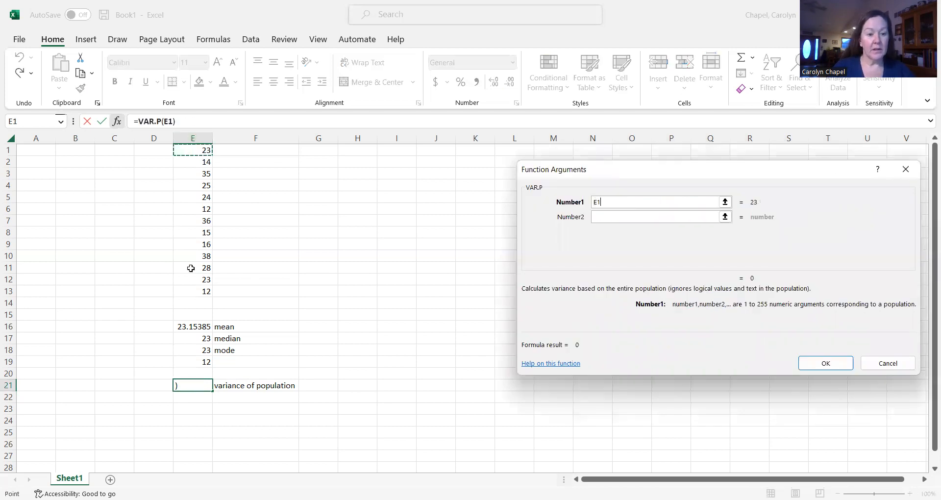
pyautogui.moveTo(191, 151); pyautogui.dragTo(191, 289)
pyautogui.click(844, 365)
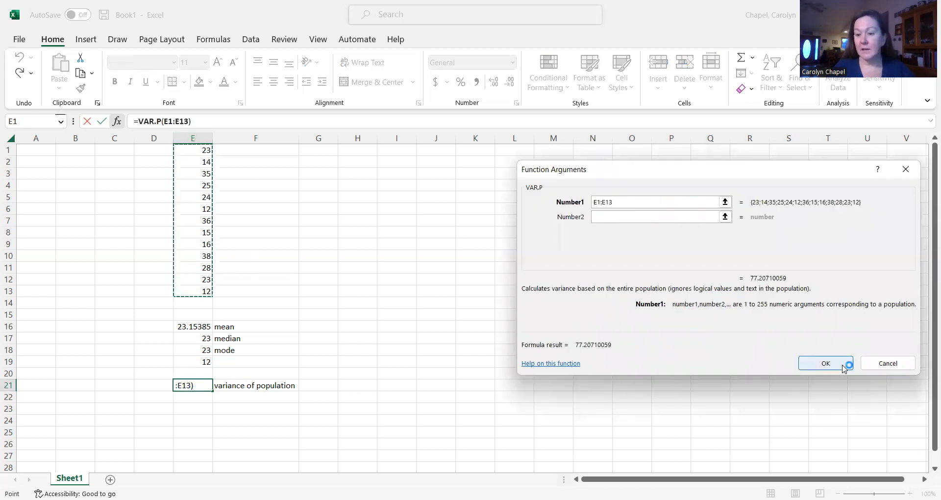
# - Enter the label "Standard deviation (pop)" in cell F22
pyautogui.click(226, 396)
pyautogui.write('Sta')
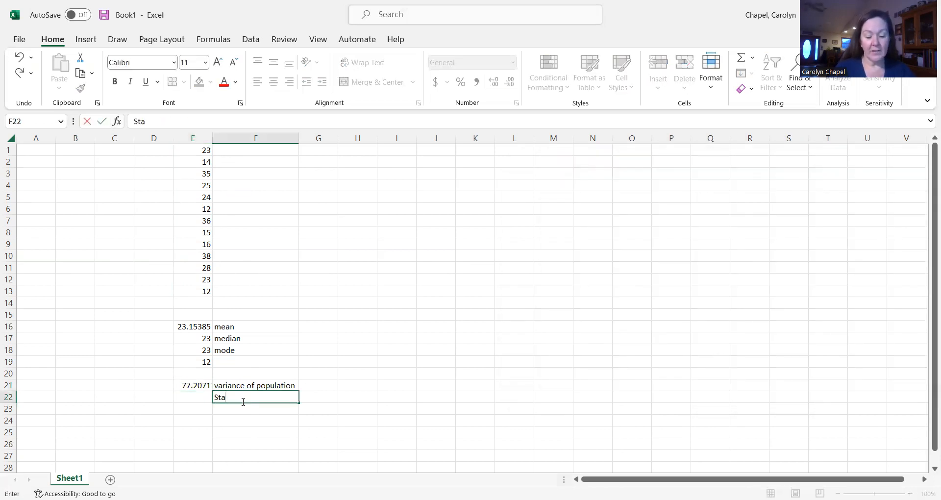
pyautogui.write('ndar')
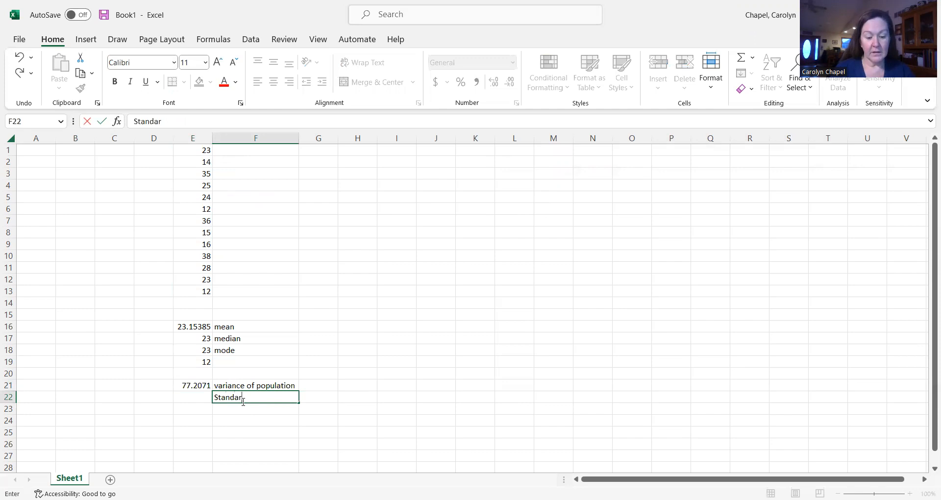
pyautogui.write('d deviation')
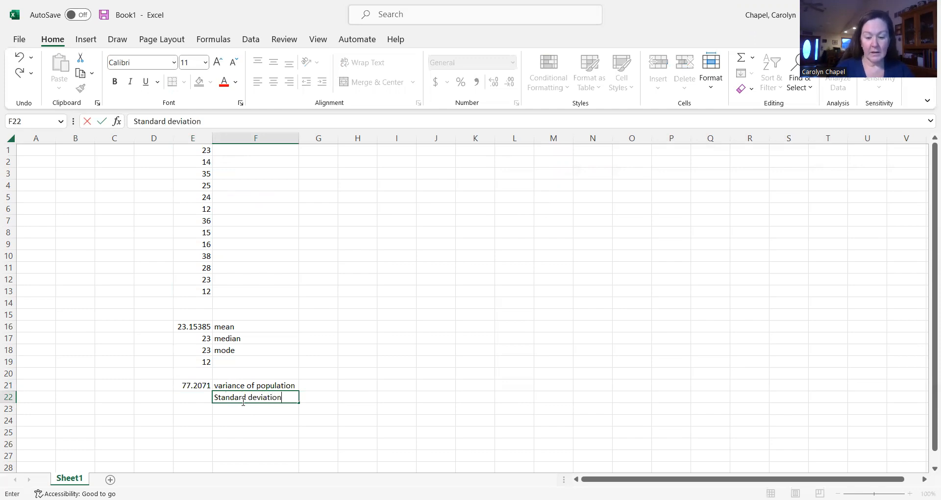
pyautogui.write(' (pop')
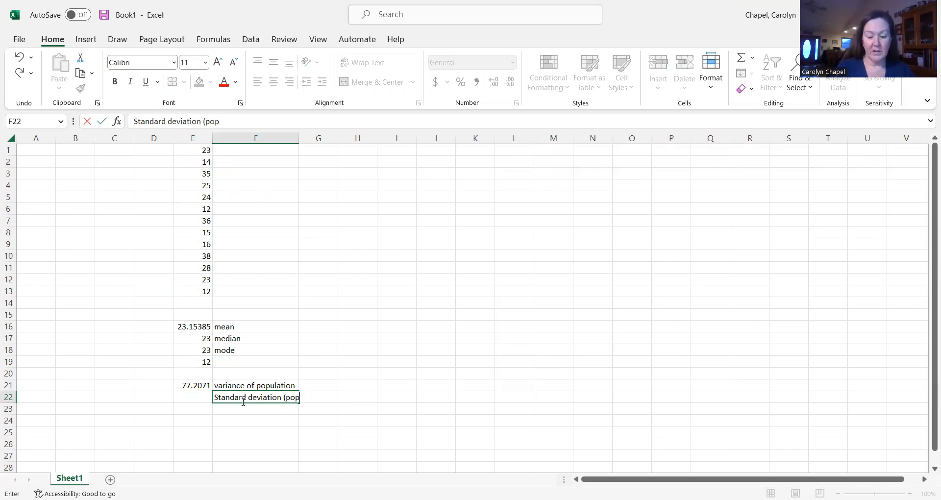
pyautogui.write(')')
pyautogui.press('Return')
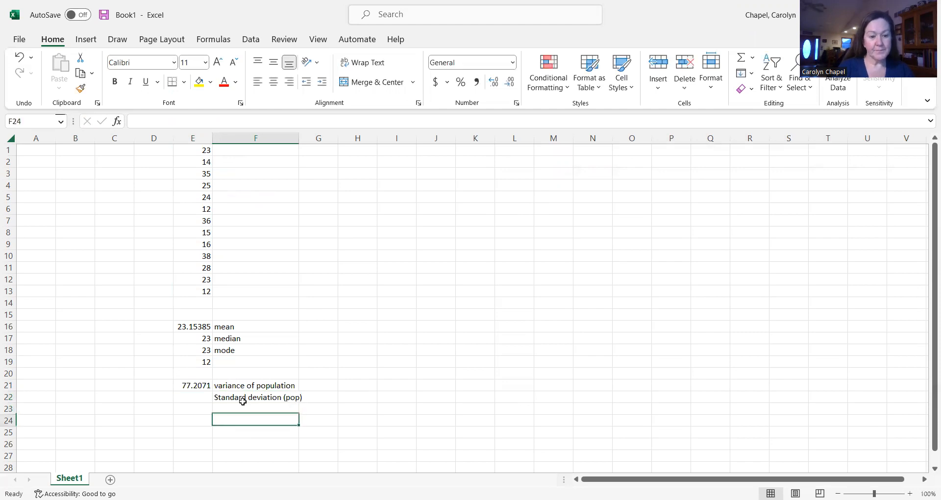
# - Calculate the population standard deviation of E1:E13 in cell E22 with the STDEV.P function from the Statistical category
pyautogui.click(196, 397)
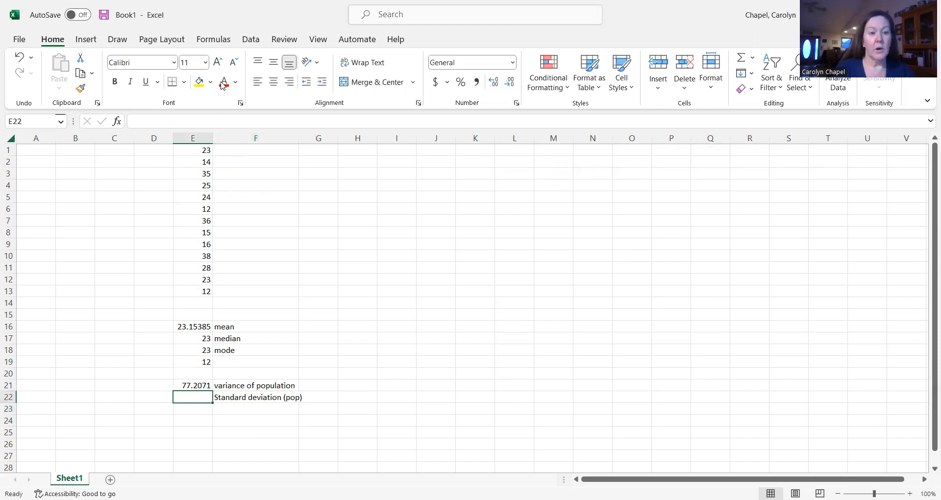
pyautogui.click(118, 121)
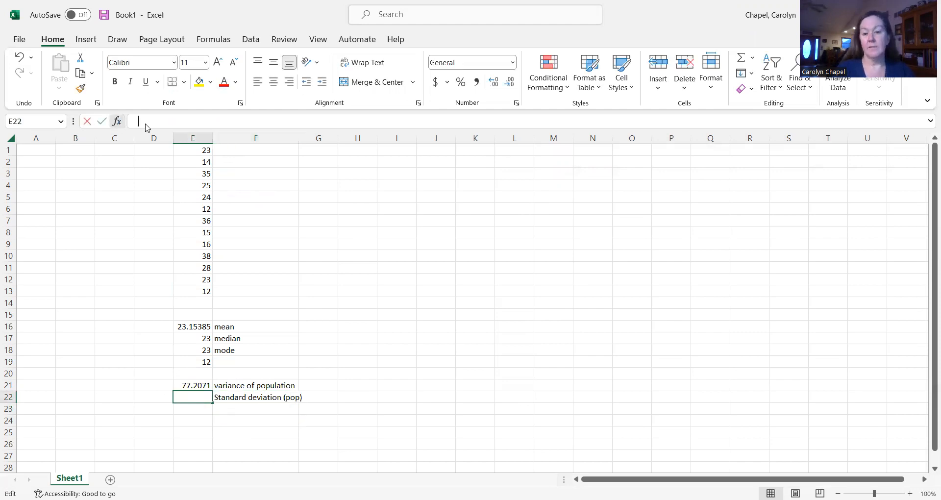
pyautogui.scroll(-2, 655, 266)
pyautogui.scroll(-10, 655, 266)
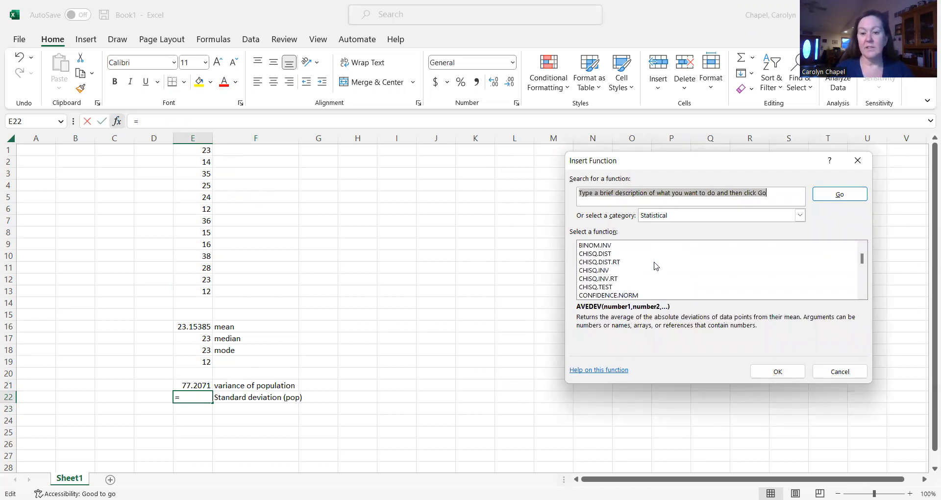
pyautogui.scroll(-7, 656, 266)
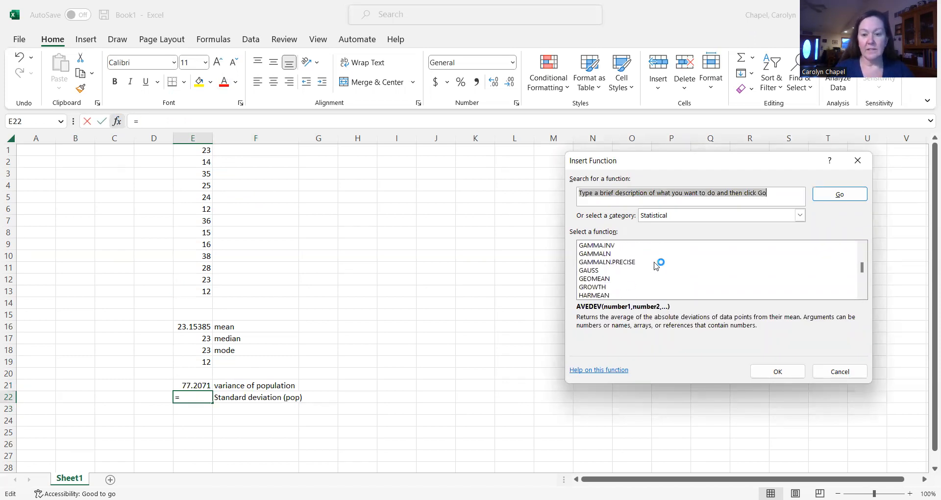
pyautogui.scroll(-7, 656, 266)
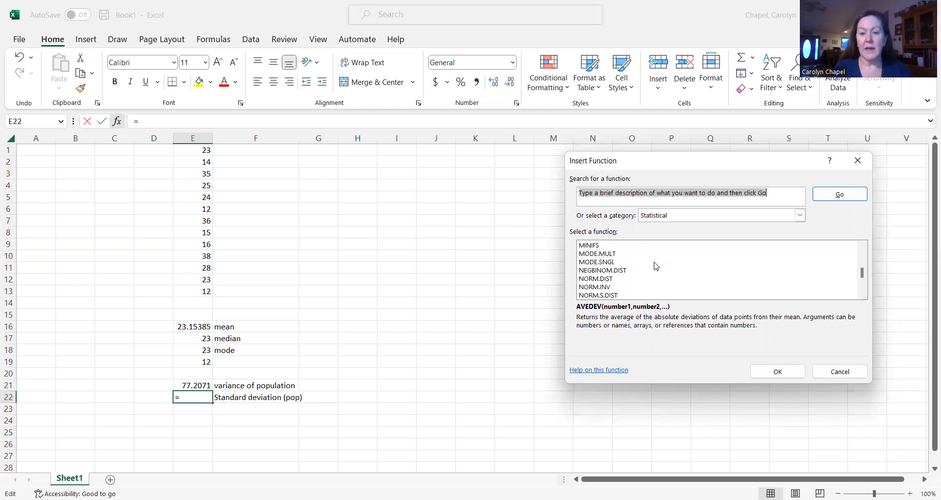
pyautogui.scroll(-3, 645, 276)
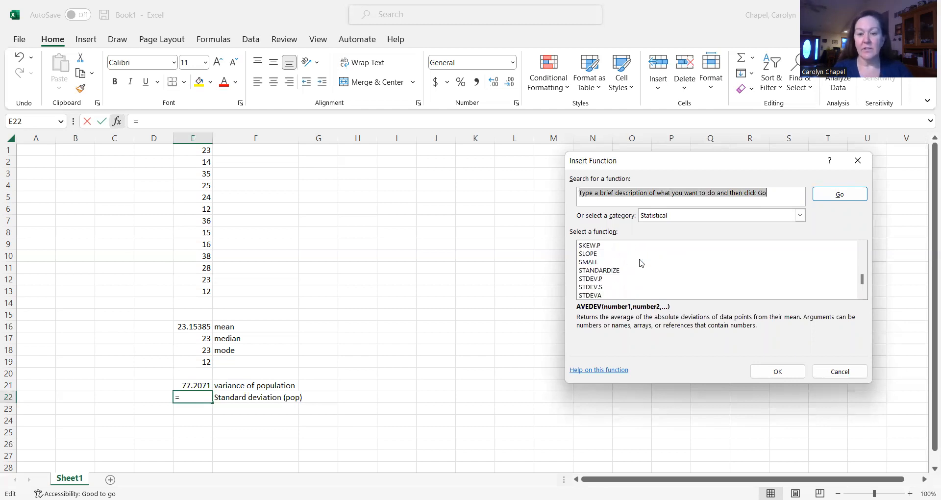
pyautogui.click(594, 278)
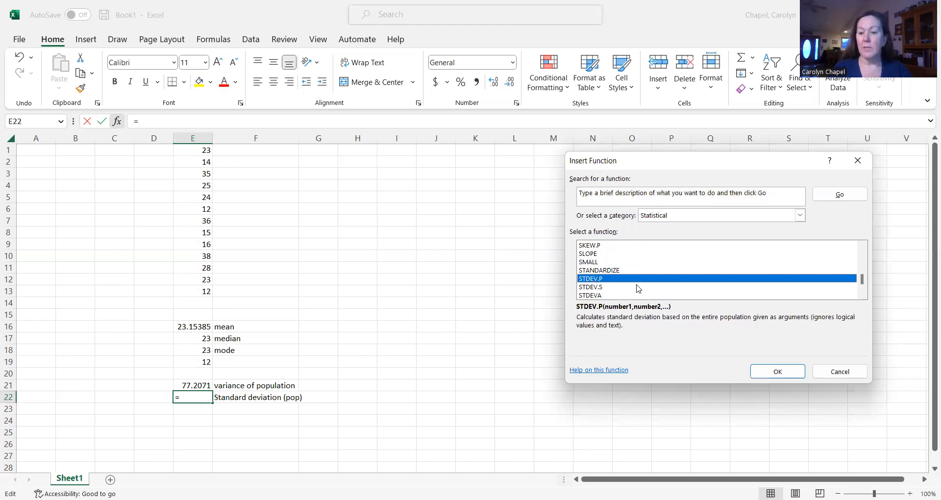
pyautogui.click(794, 377)
pyautogui.click(195, 152)
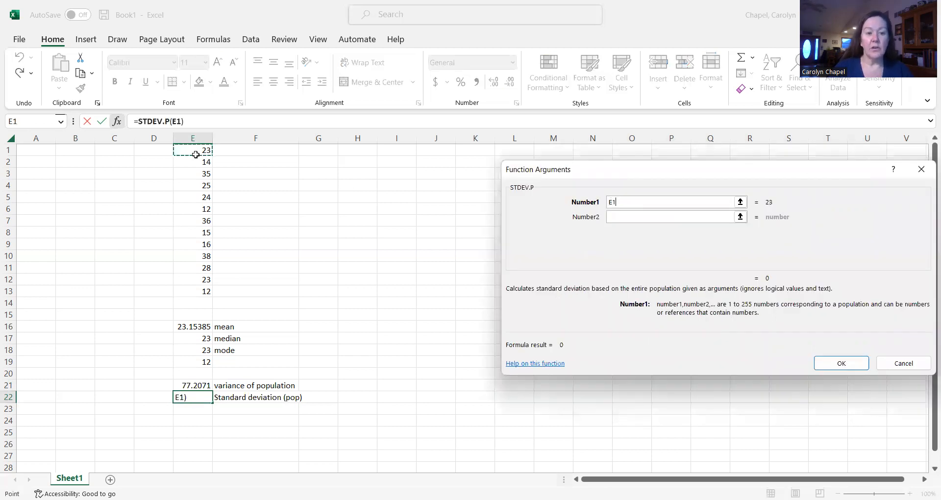
pyautogui.keyDown('shift'); pyautogui.click(200, 289); pyautogui.keyUp('shift')
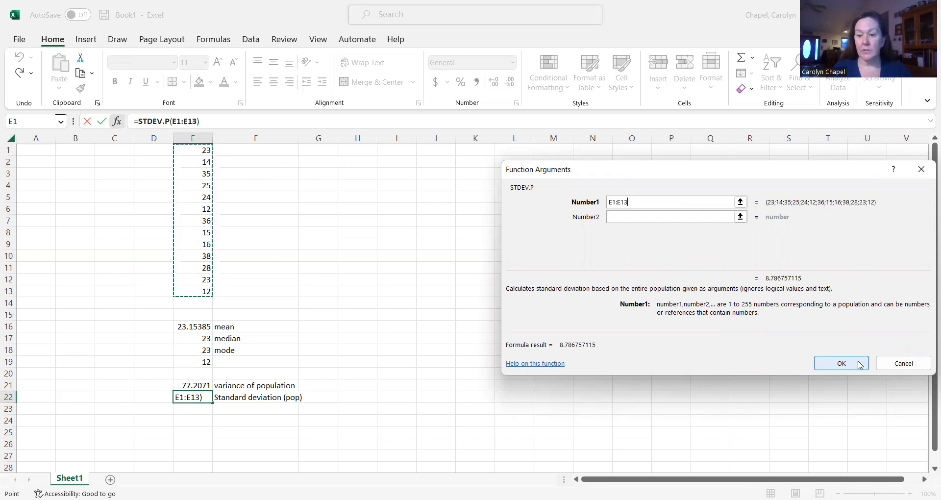
pyautogui.click(857, 367)
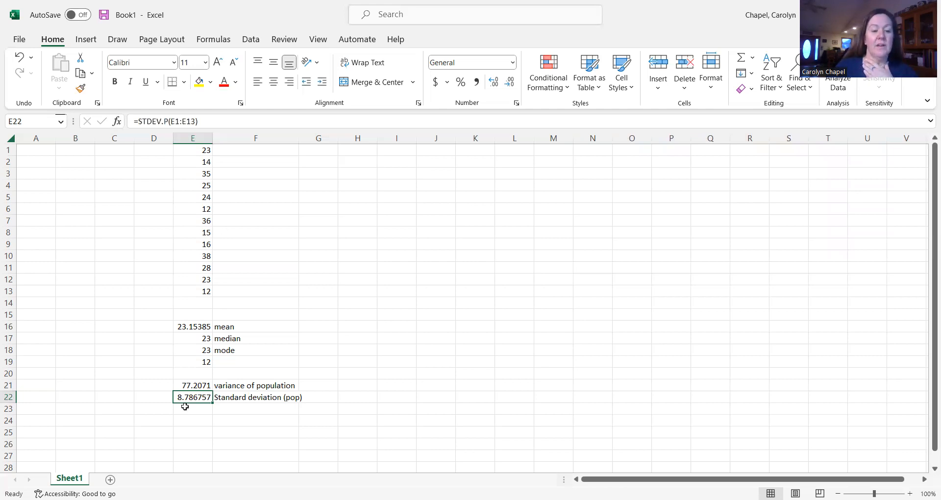
# - Enter the label "variance of a sample" in cell F24
pyautogui.click(234, 421)
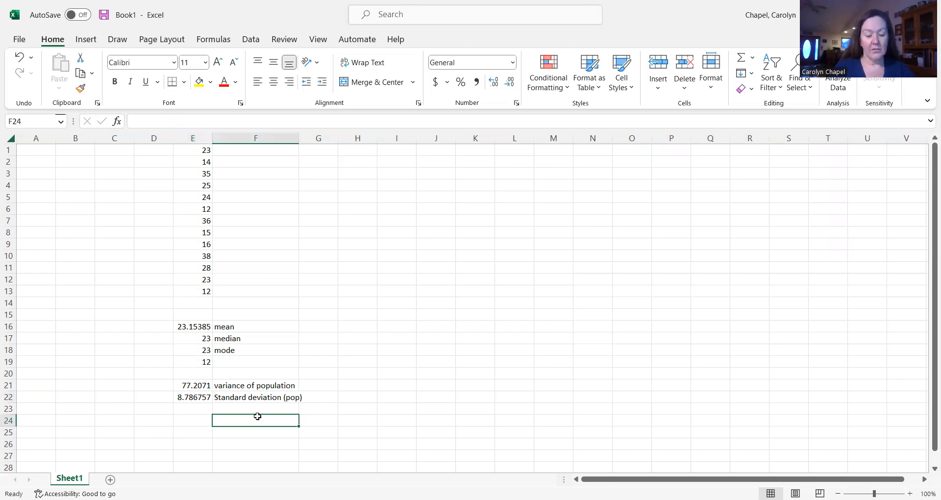
pyautogui.write('variance of a')
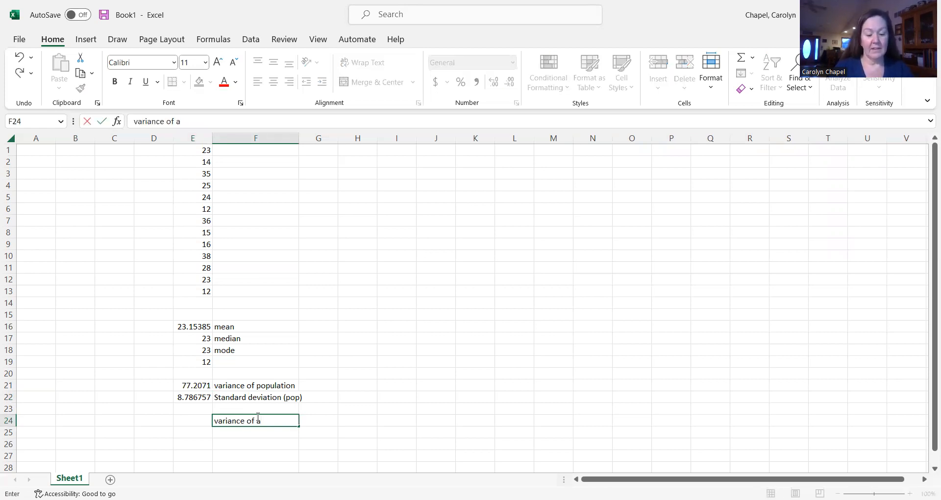
pyautogui.write(' sample')
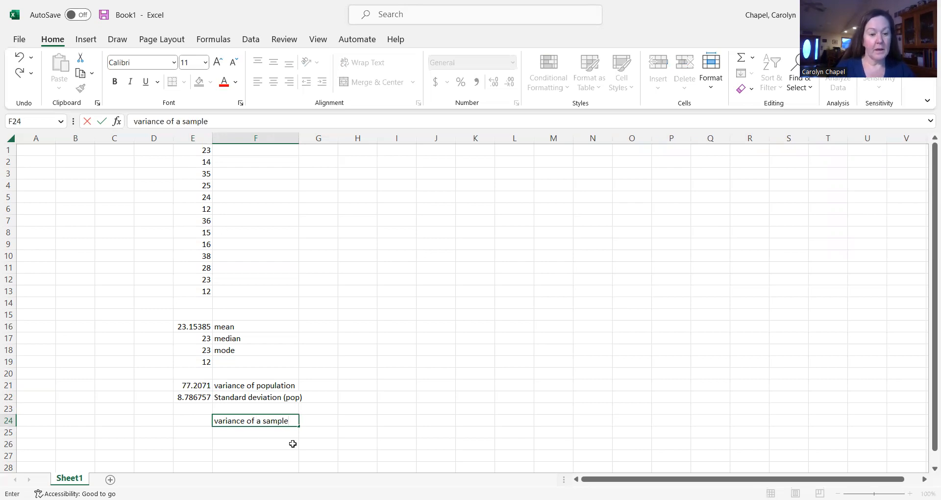
# - Calculate the sample variance of E1:E13 in cell E24 with the VAR.S function from the Statistical category
pyautogui.click(187, 422)
pyautogui.click(118, 126)
pyautogui.scroll(-11, 681, 267)
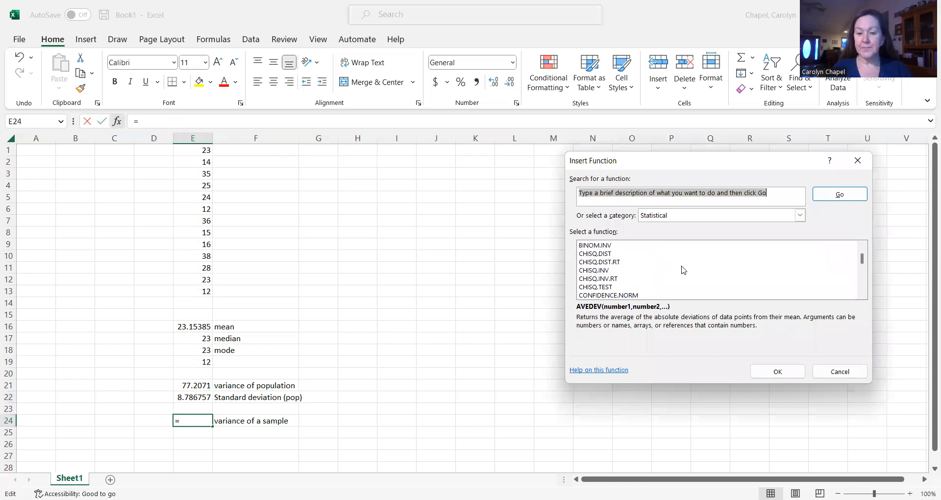
pyautogui.scroll(-7, 680, 258)
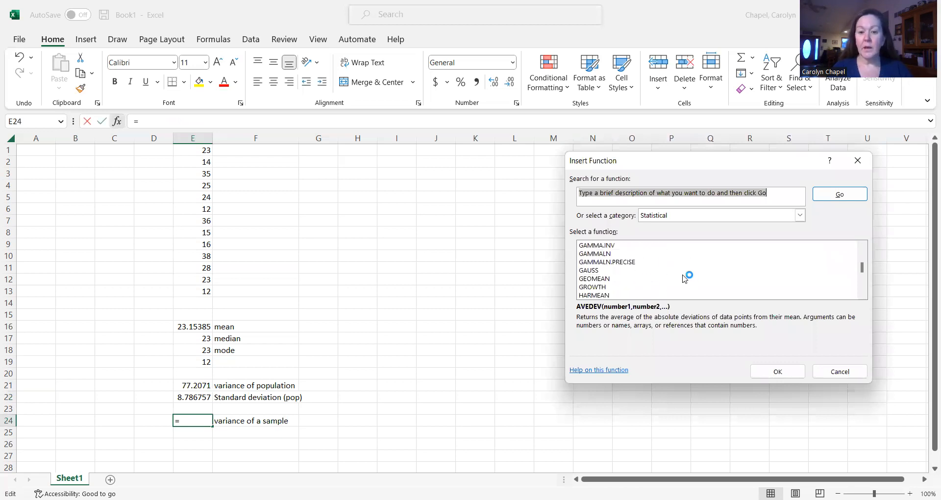
pyautogui.scroll(-10, 657, 262)
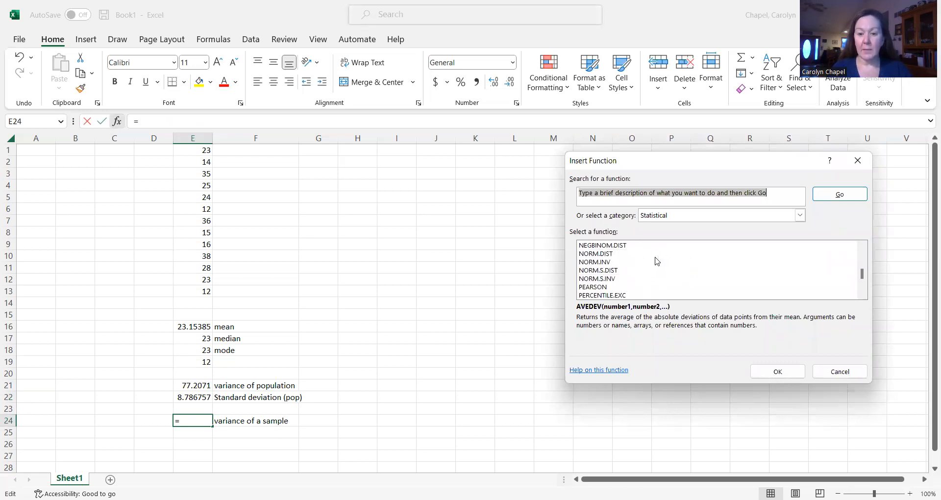
pyautogui.scroll(-6, 658, 259)
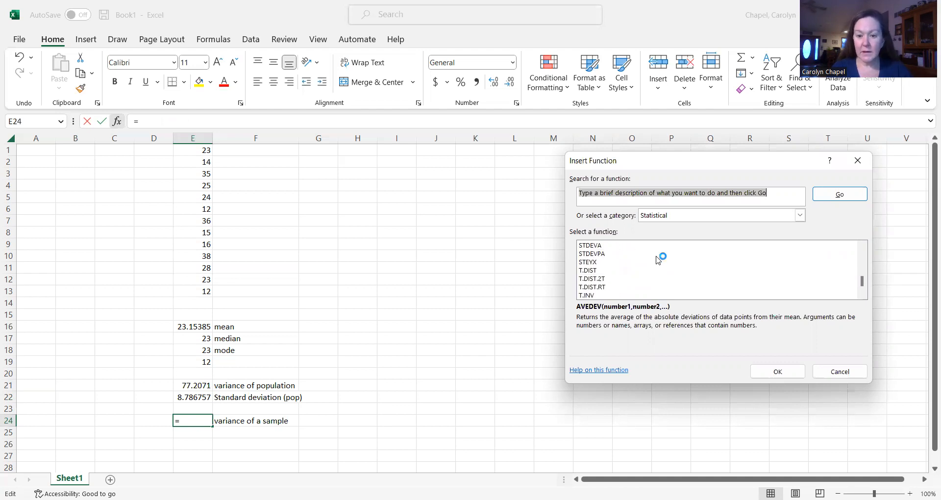
pyautogui.scroll(-1, 649, 281)
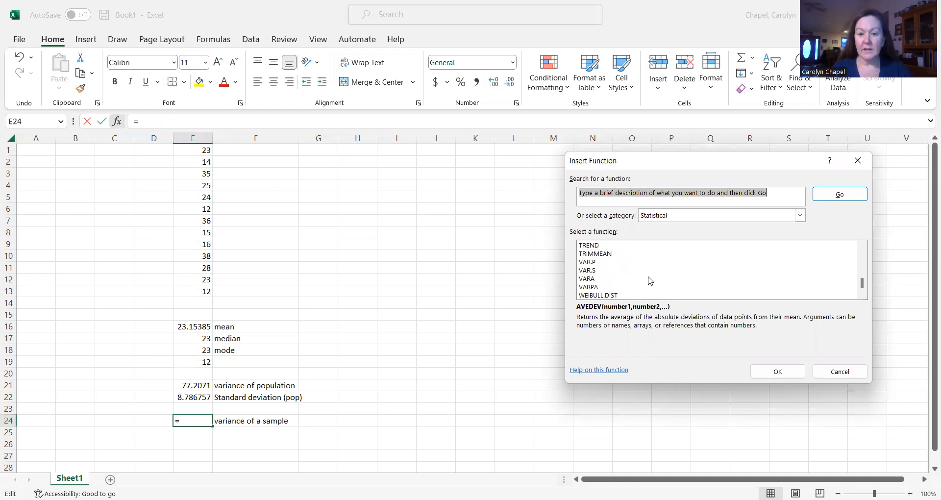
pyautogui.click(591, 271)
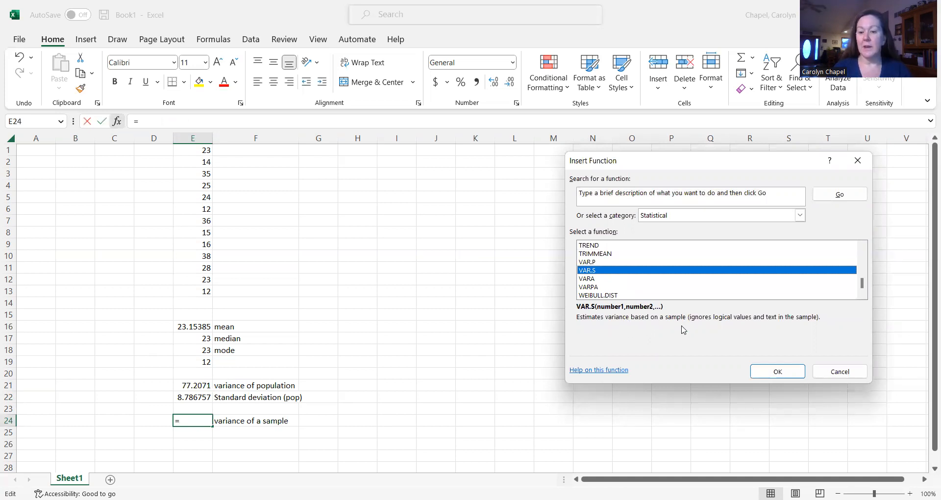
pyautogui.click(795, 378)
pyautogui.click(195, 149)
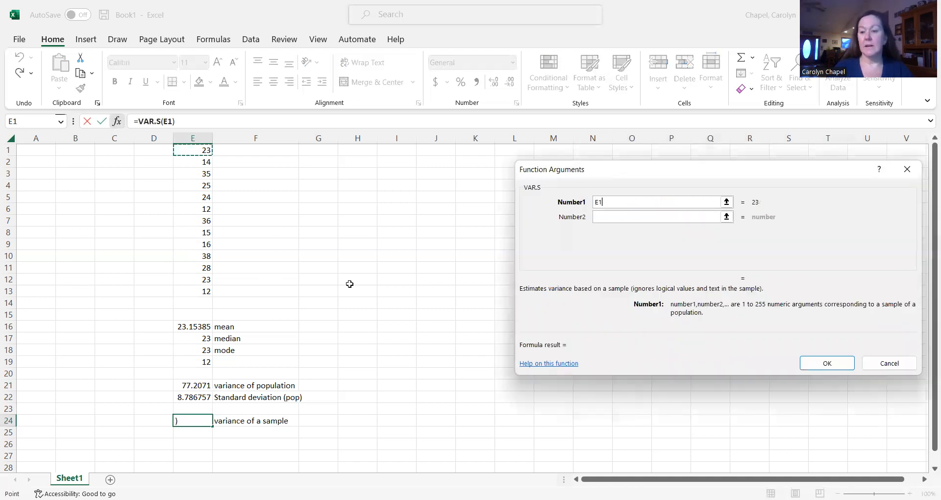
pyautogui.write(':E13')
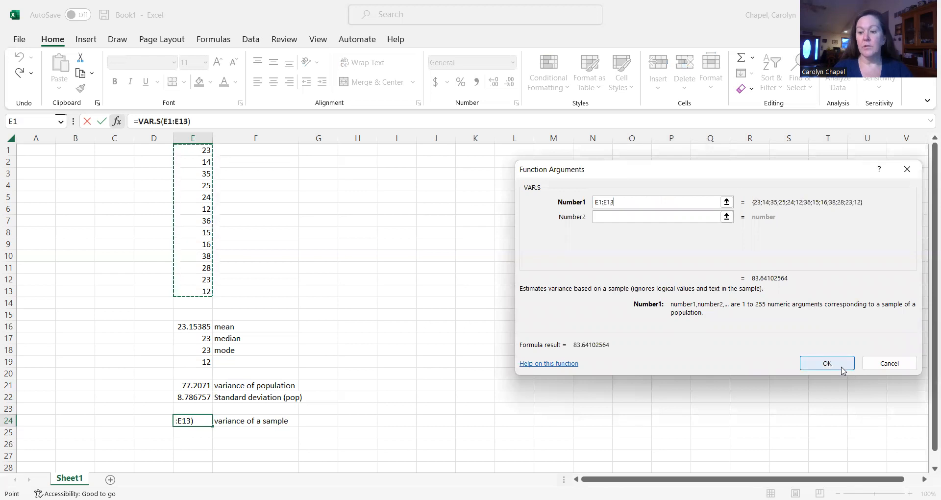
pyautogui.click(843, 369)
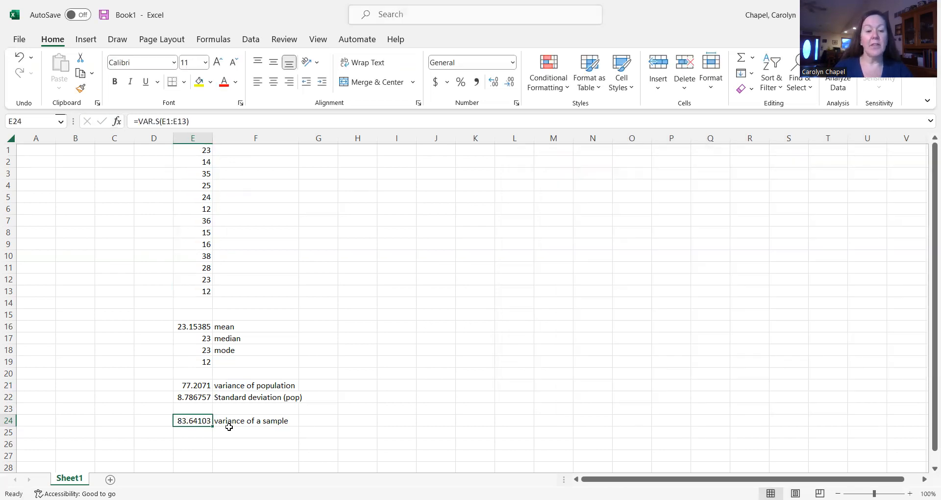
# - Enter the label "st dev of a sample" in cell F25
pyautogui.click(196, 433)
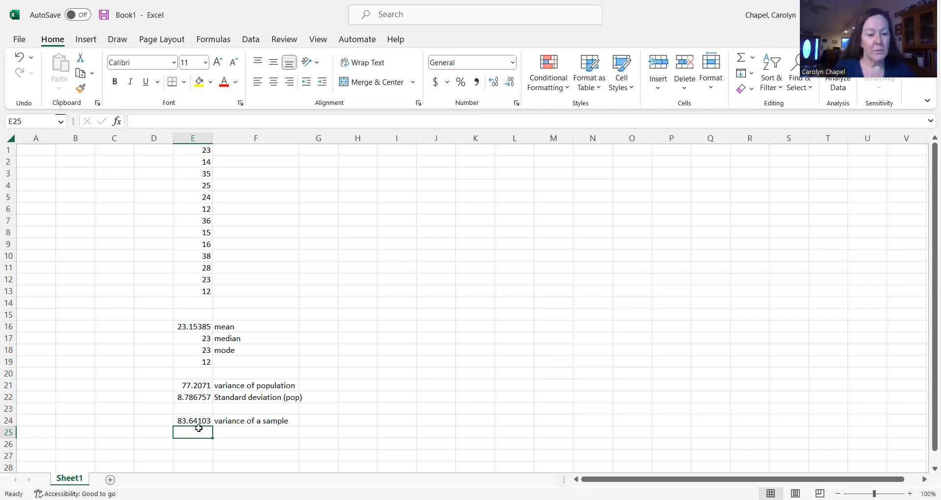
pyautogui.click(241, 434)
pyautogui.write('st dev of a sample')
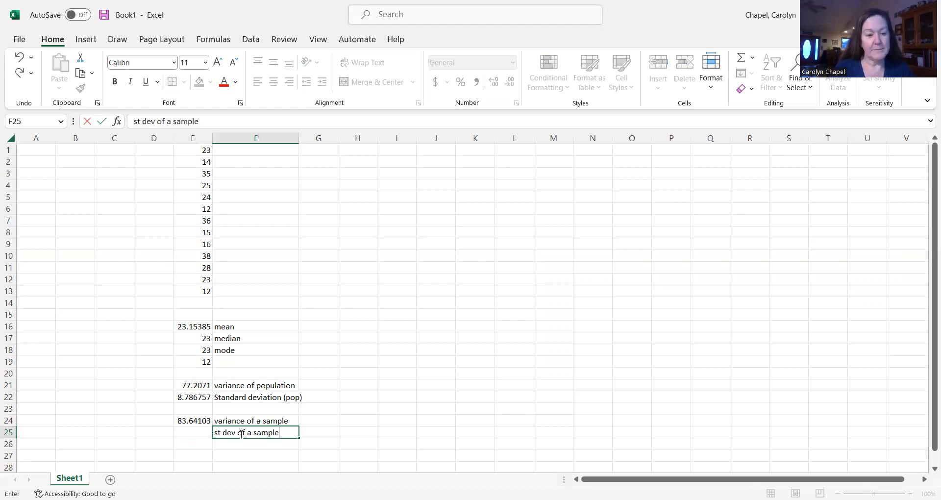
# - Calculate the sample standard deviation of E1:E13 in cell E25 with the STDEV.S function from the Statistical category
pyautogui.click(195, 432)
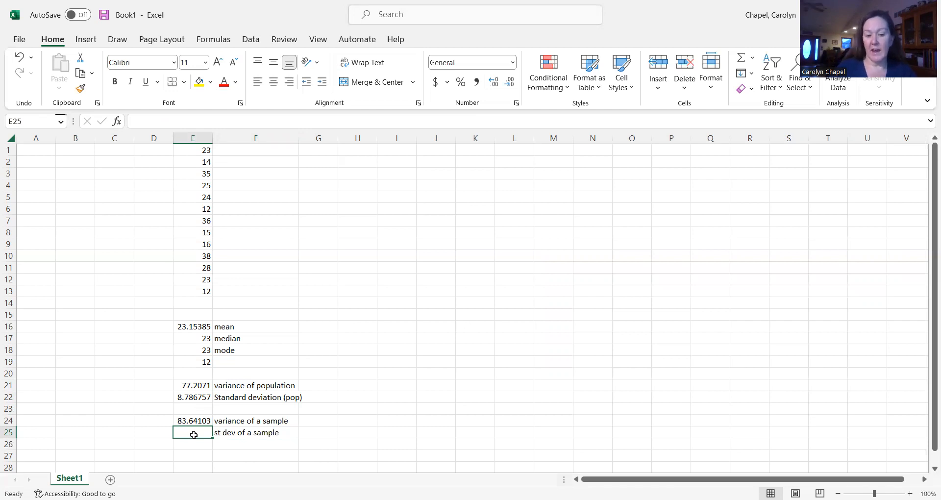
pyautogui.click(117, 122)
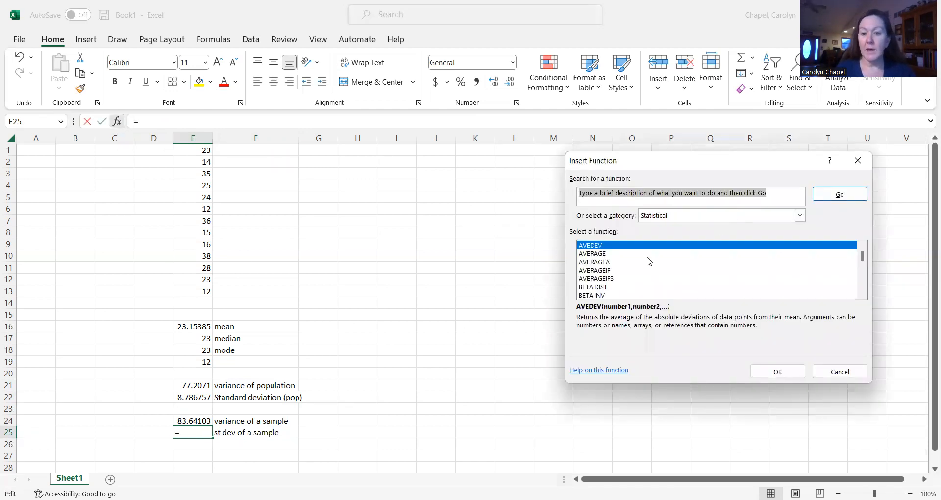
pyautogui.scroll(-10, 641, 270)
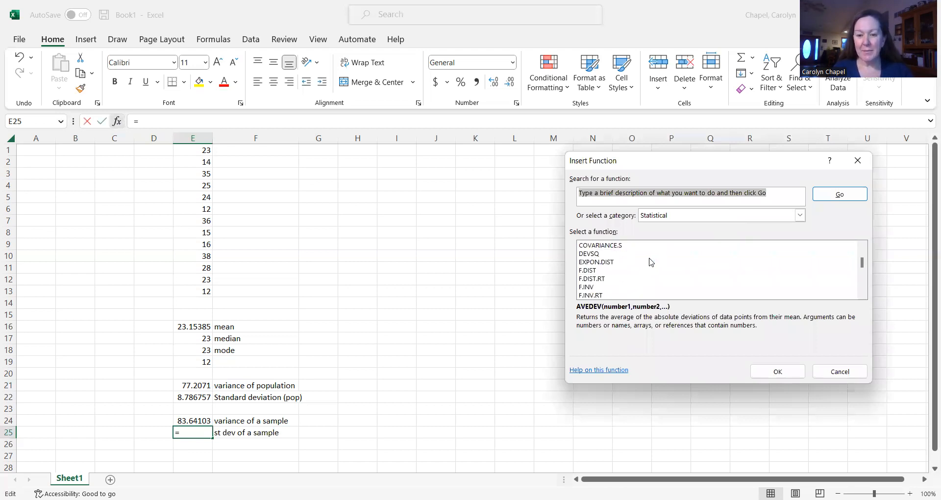
pyautogui.scroll(-10, 651, 263)
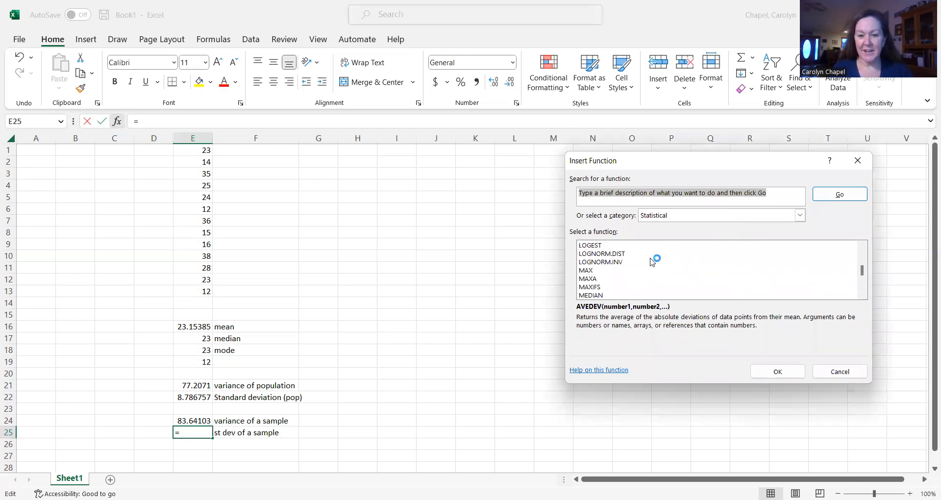
pyautogui.scroll(-8, 651, 262)
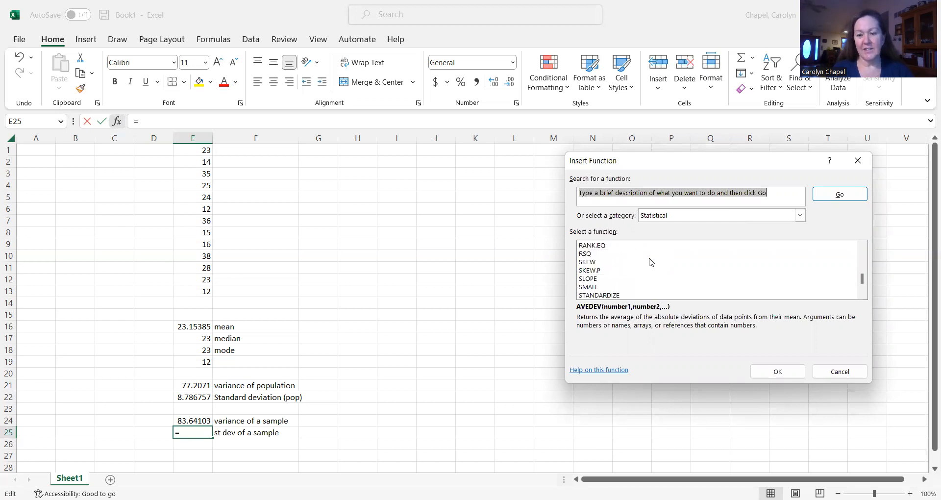
pyautogui.scroll(-1, 651, 262)
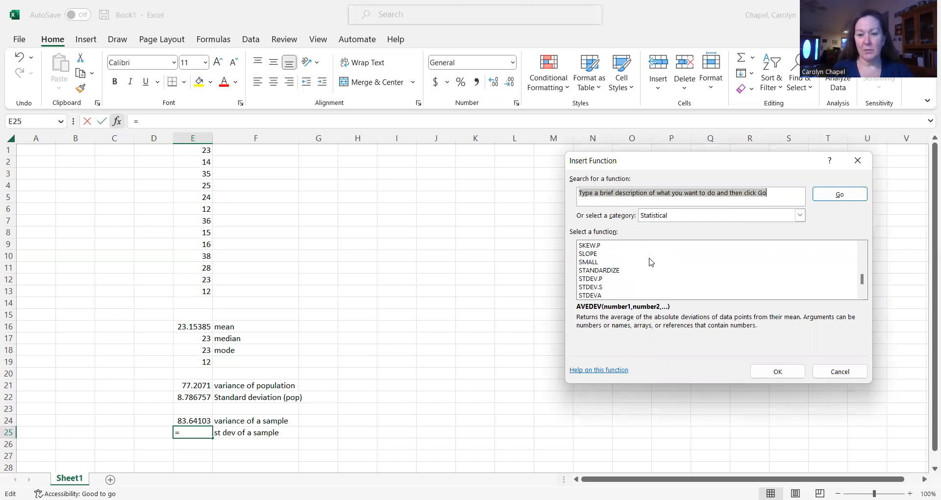
pyautogui.click(589, 287)
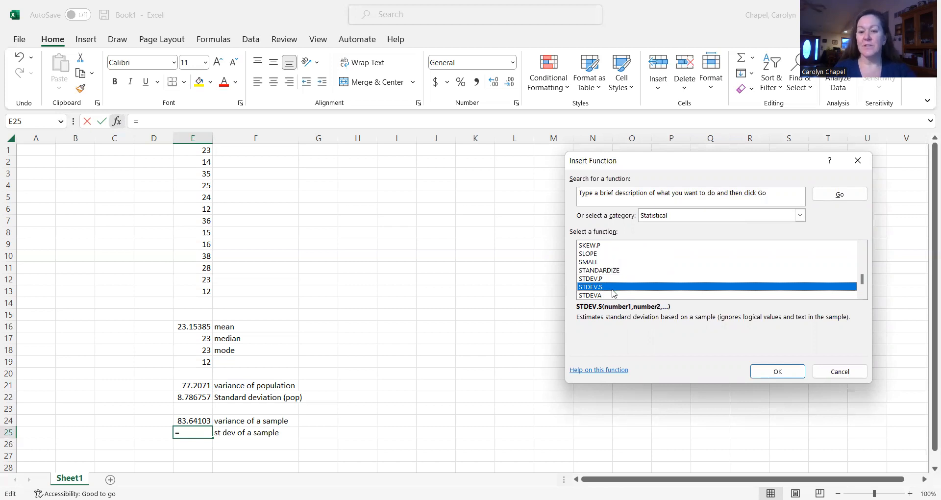
pyautogui.click(782, 374)
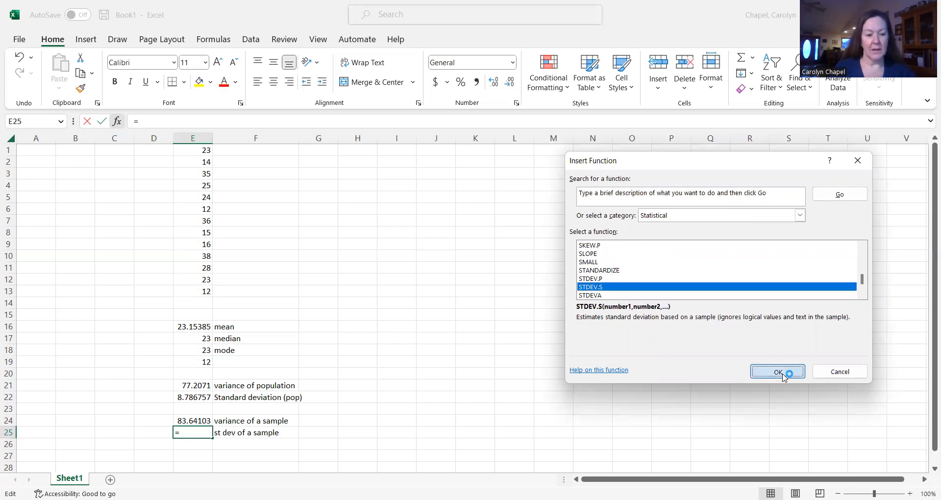
pyautogui.click(192, 153)
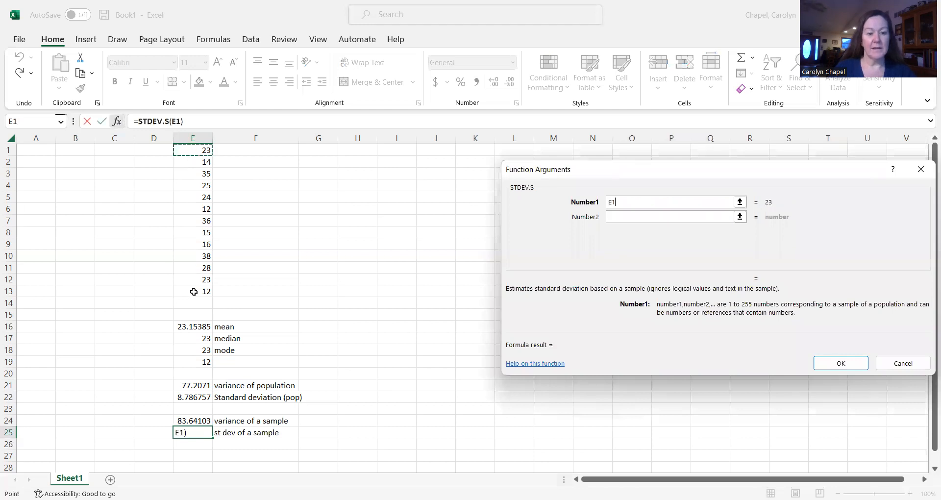
pyautogui.keyDown('shift'); pyautogui.click(193, 292); pyautogui.keyUp('shift')
pyautogui.click(841, 362)
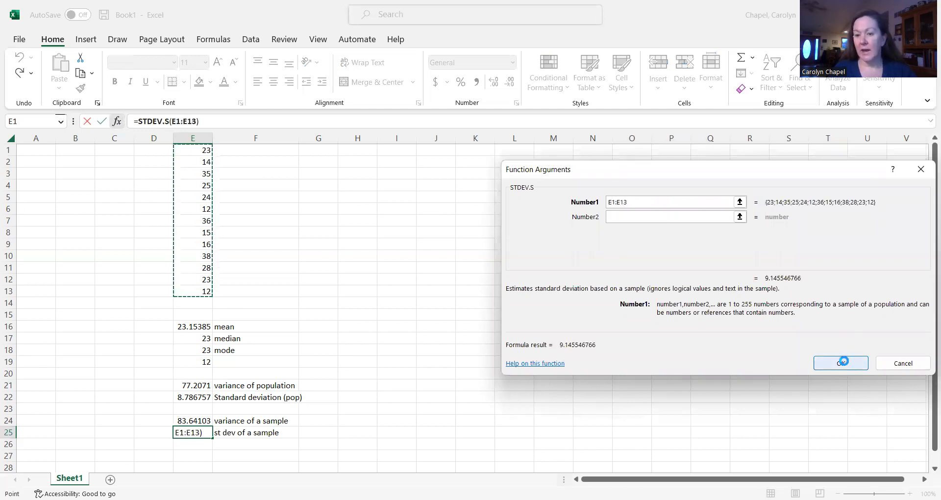